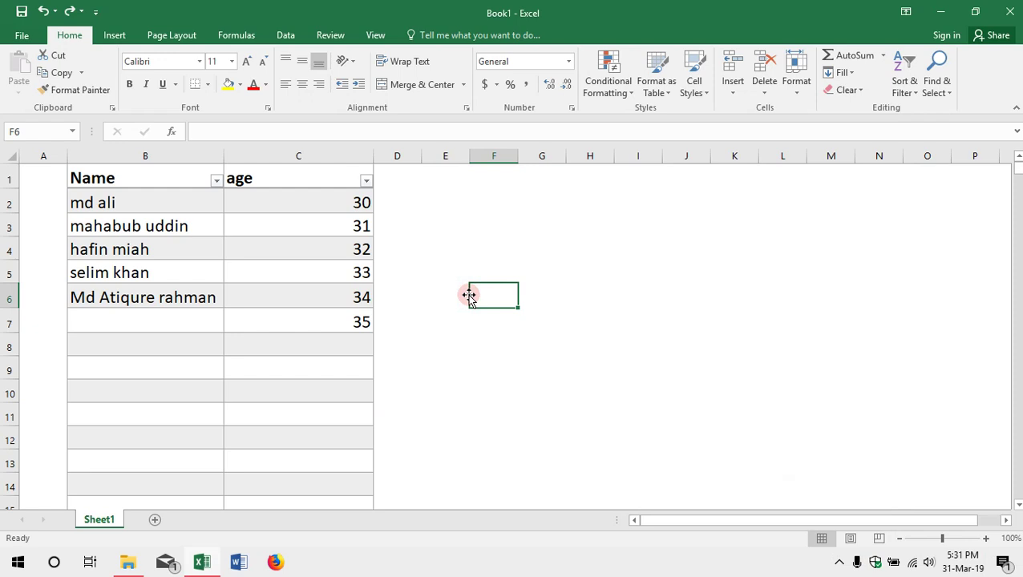
Step: Enter the label 'case change' in cell F6 and reselect it
{"action": "type", "text": "case "}
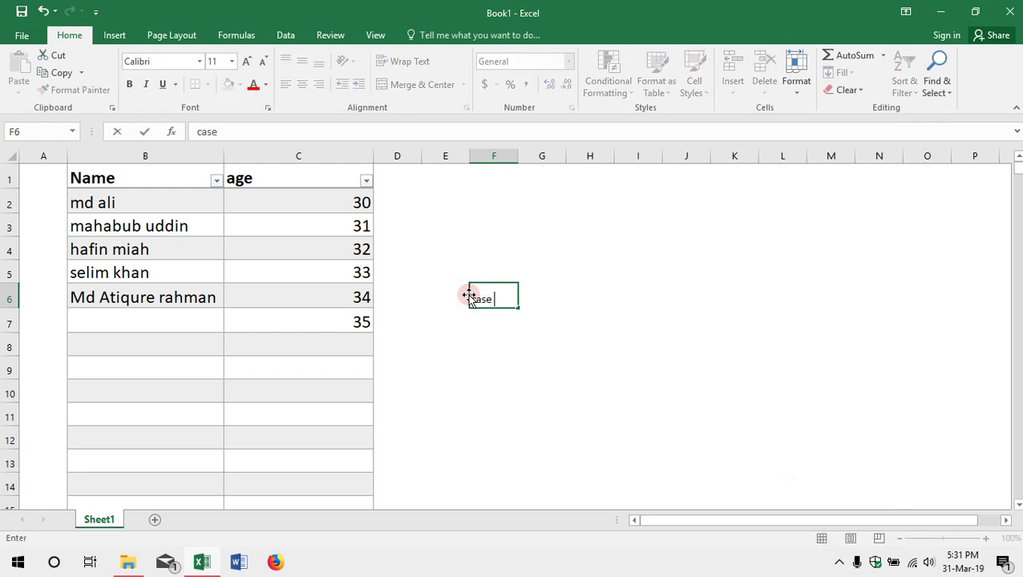
{"action": "type", "text": "change"}
{"action": "key", "text": "Return"}
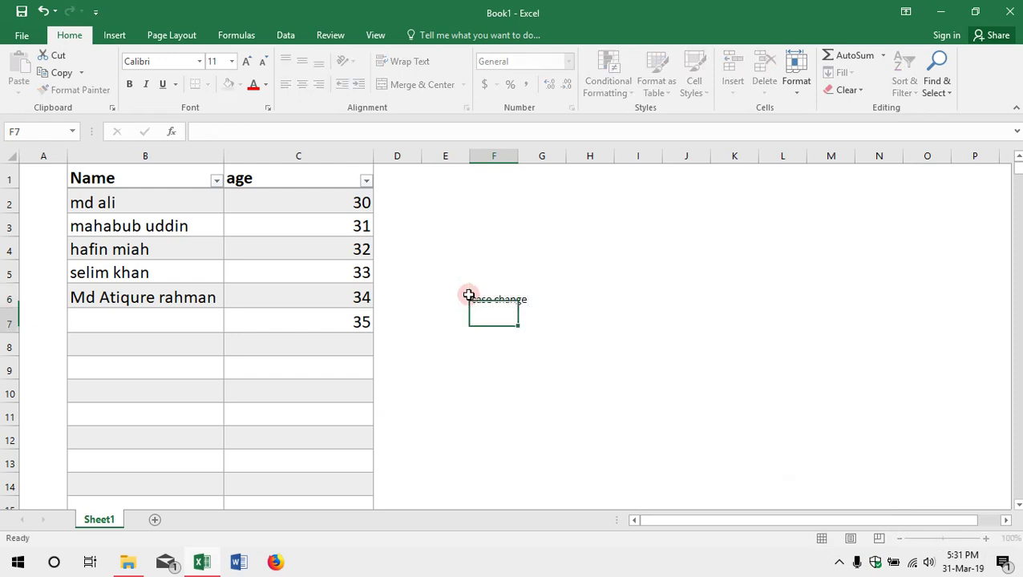
{"action": "left_click", "coordinate": [468, 295]}
{"action": "left_click", "coordinate": [480, 298]}
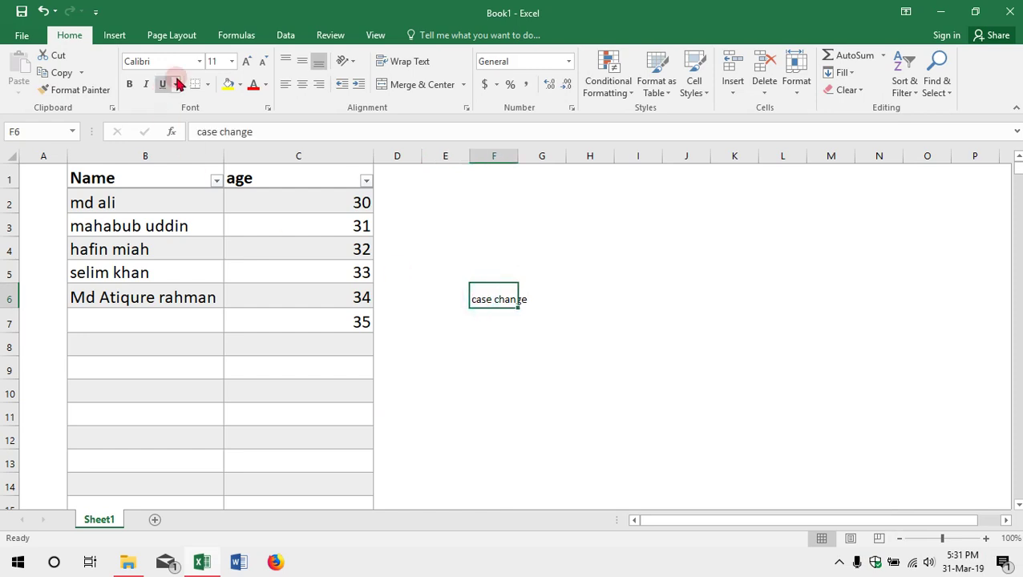
Step: Increase the 'case change' label's font size to 26
{"action": "left_click", "coordinate": [245, 62]}
{"action": "left_click", "coordinate": [245, 63]}
{"action": "left_click", "coordinate": [245, 63]}
{"action": "left_click", "coordinate": [245, 63]}
{"action": "left_click", "coordinate": [246, 62]}
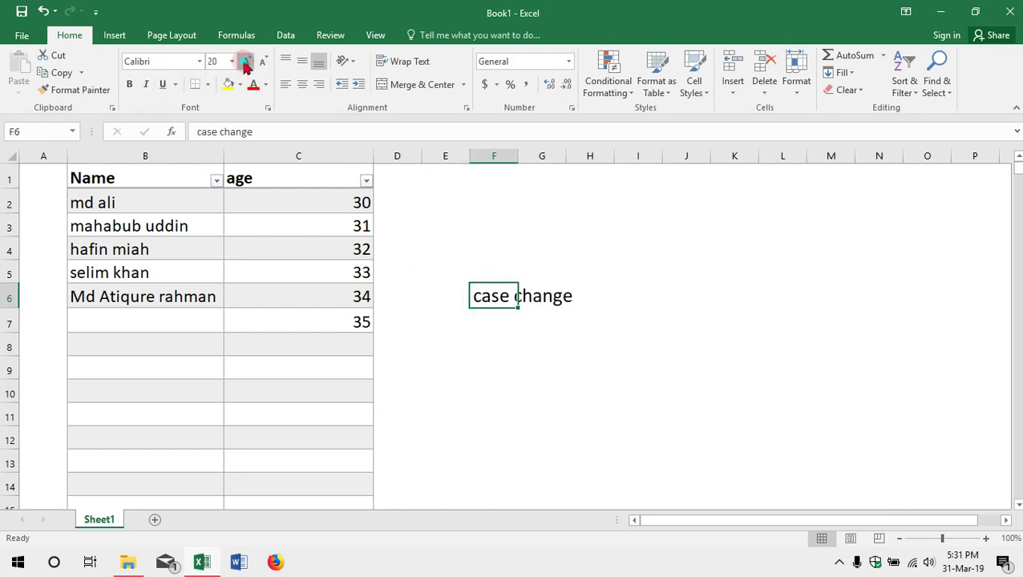
{"action": "left_click", "coordinate": [245, 62]}
{"action": "left_click", "coordinate": [245, 63]}
{"action": "left_click", "coordinate": [245, 62]}
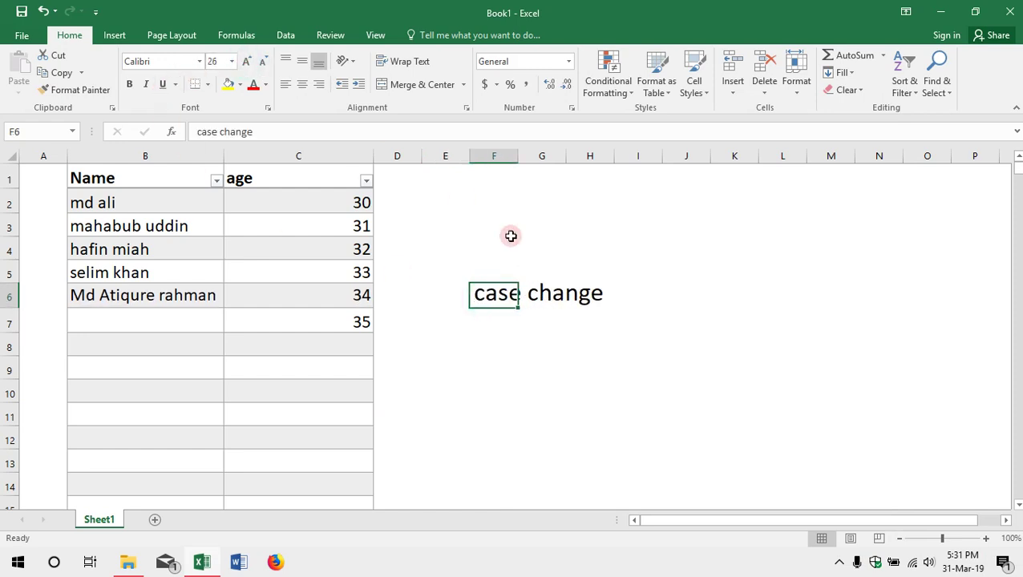
{"action": "left_click", "coordinate": [554, 313]}
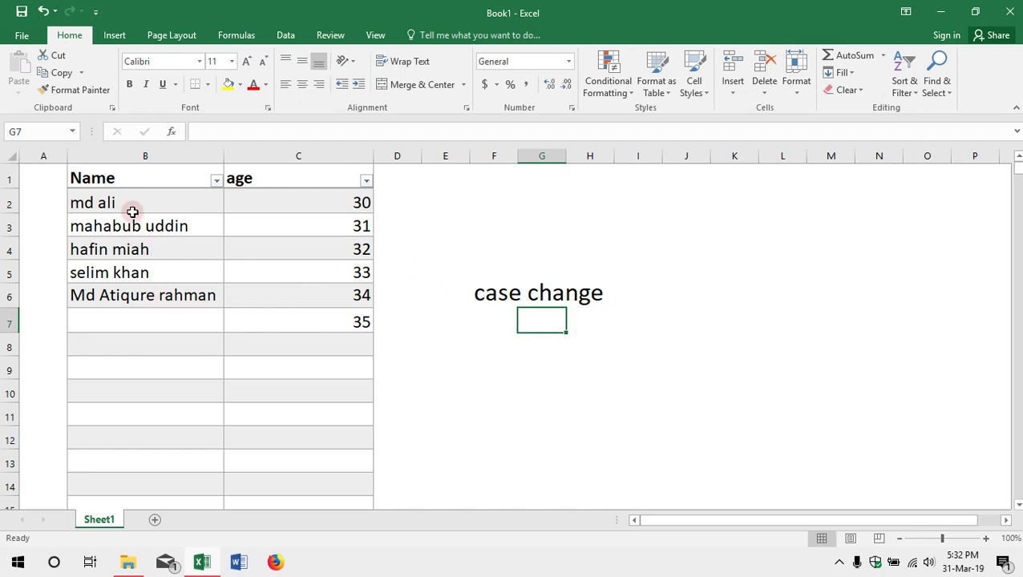
Step: Type a person's full name into B7 beside age 35 and check the entry
{"action": "left_click", "coordinate": [142, 316]}
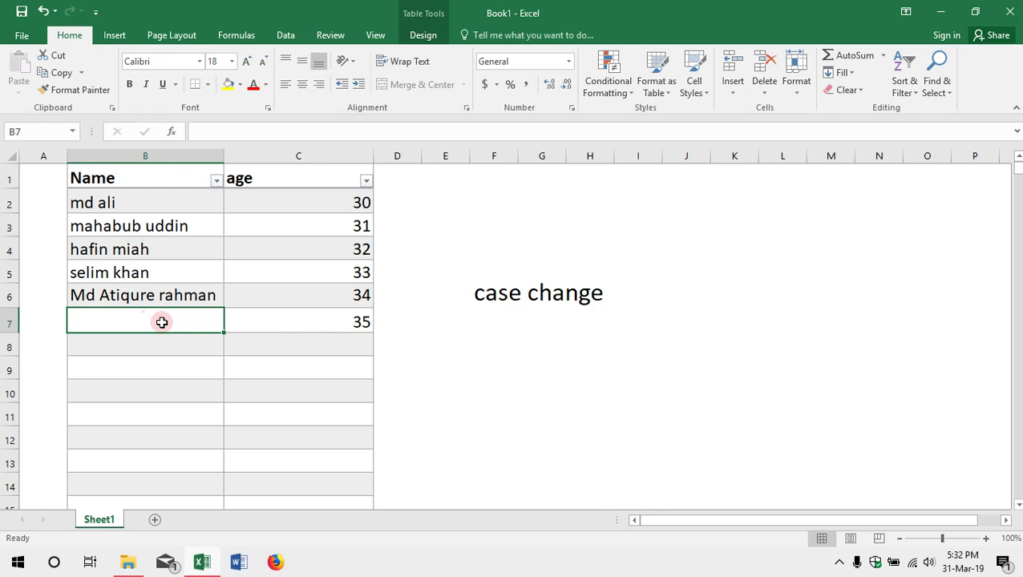
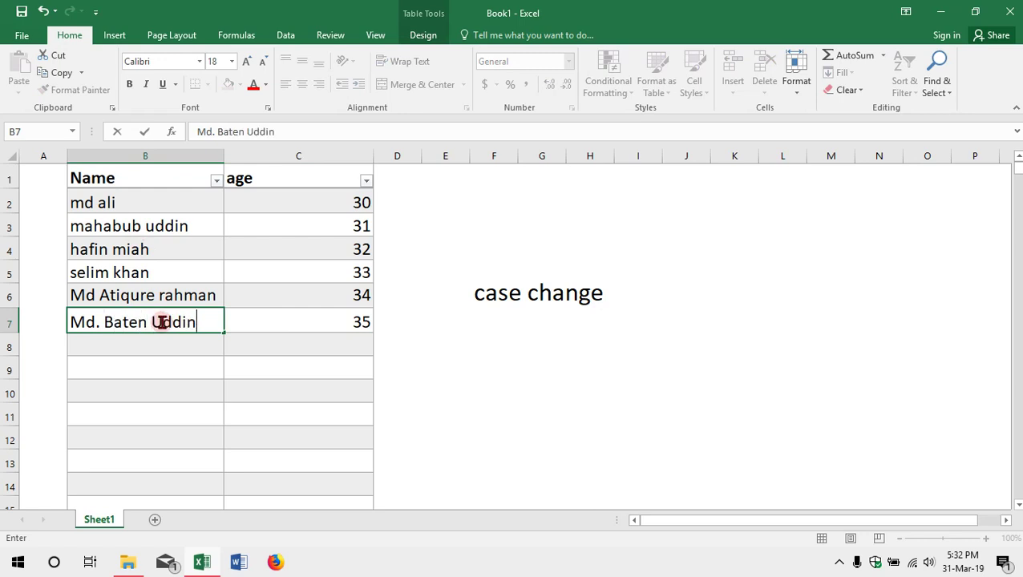
{"action": "key", "text": "Return"}
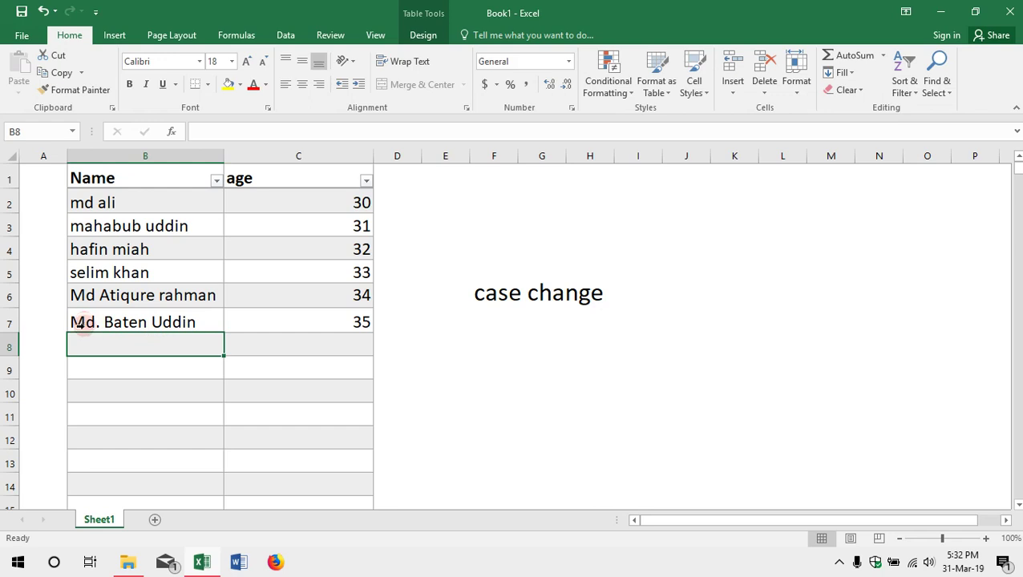
{"action": "left_click", "coordinate": [80, 322]}
{"action": "key", "text": "shift+Right"}
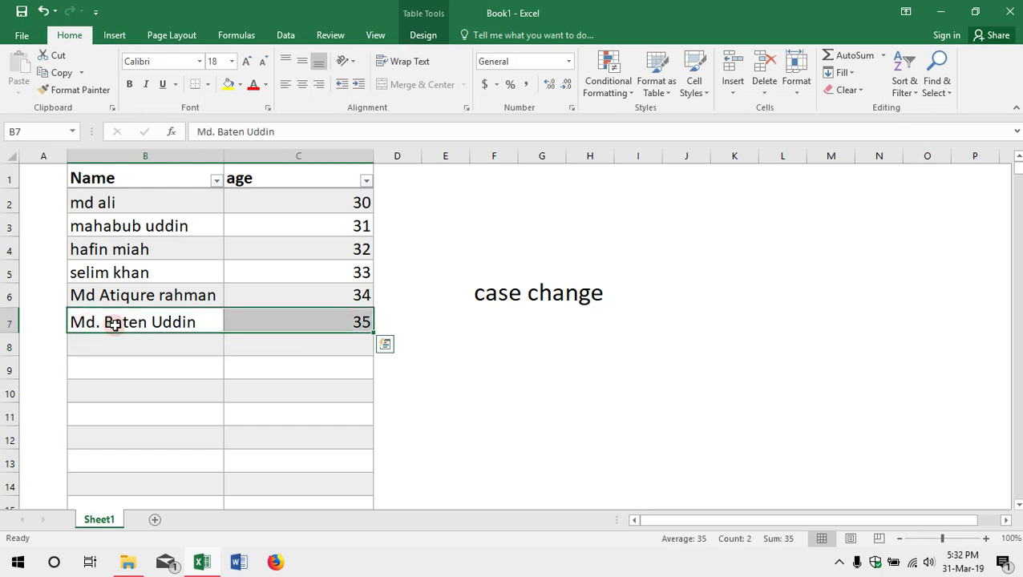
{"action": "double_click", "coordinate": [115, 322]}
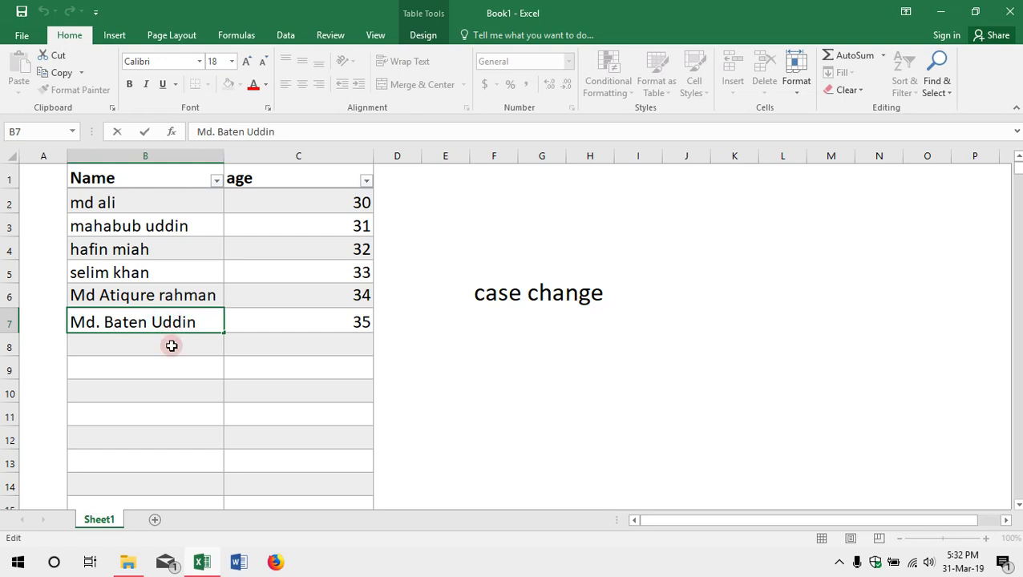
{"action": "left_click", "coordinate": [171, 345]}
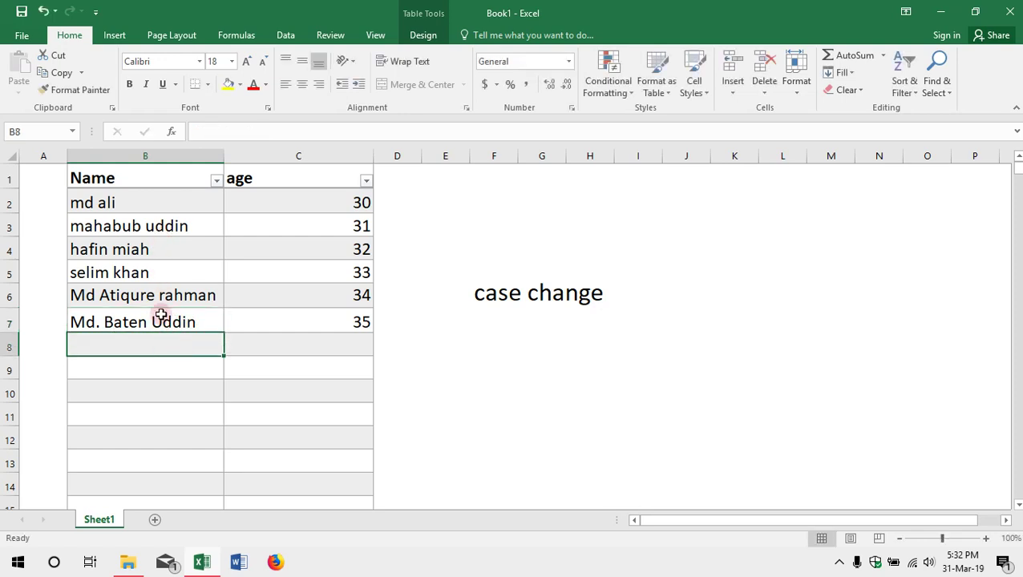
{"action": "scroll", "coordinate": [165, 328], "scroll_direction": "down", "scroll_amount": 5}
{"action": "scroll", "coordinate": [166, 337], "scroll_direction": "down", "scroll_amount": 20}
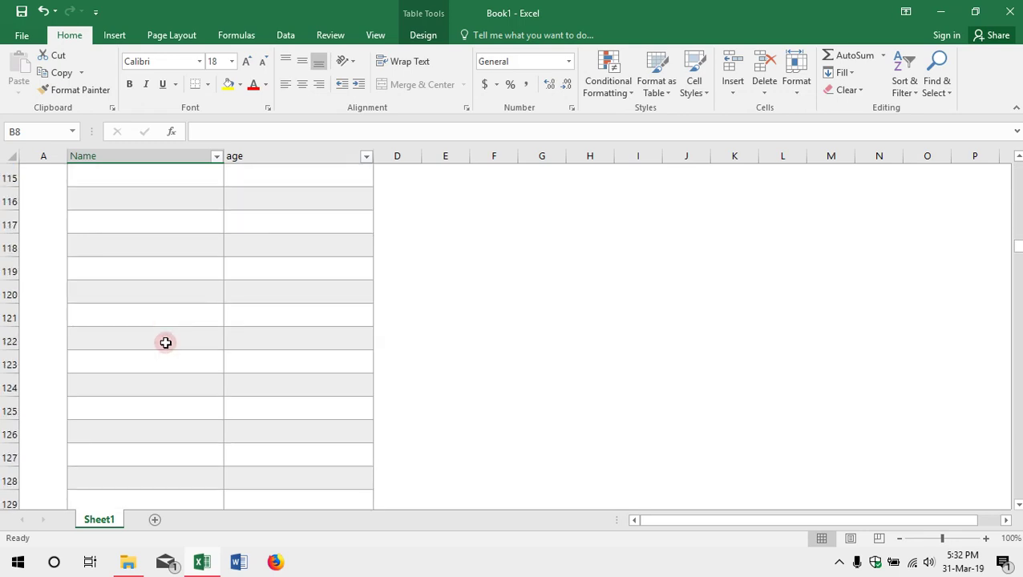
{"action": "scroll", "coordinate": [166, 344], "scroll_direction": "down", "scroll_amount": 20}
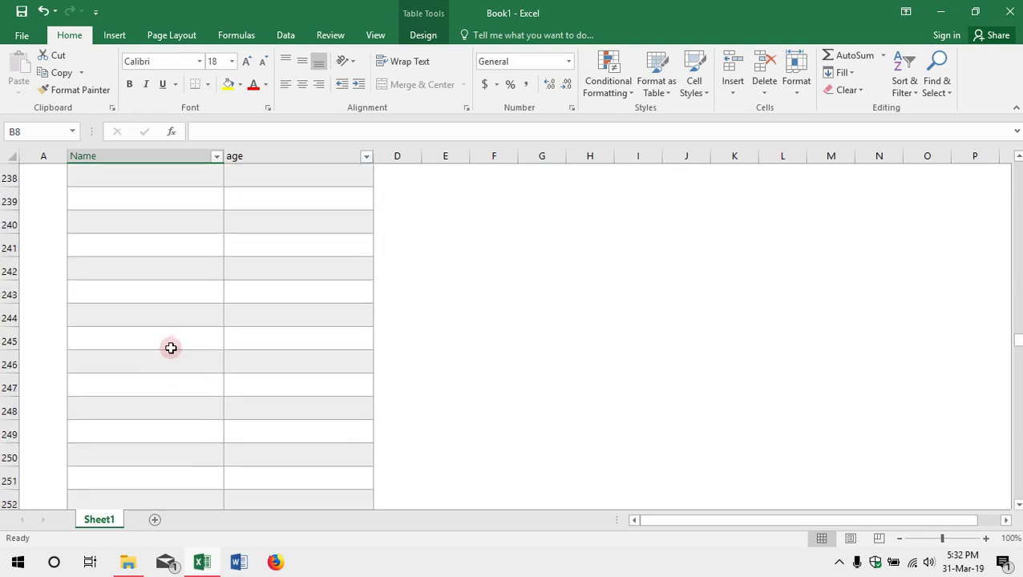
{"action": "scroll", "coordinate": [173, 351], "scroll_direction": "down", "scroll_amount": 20}
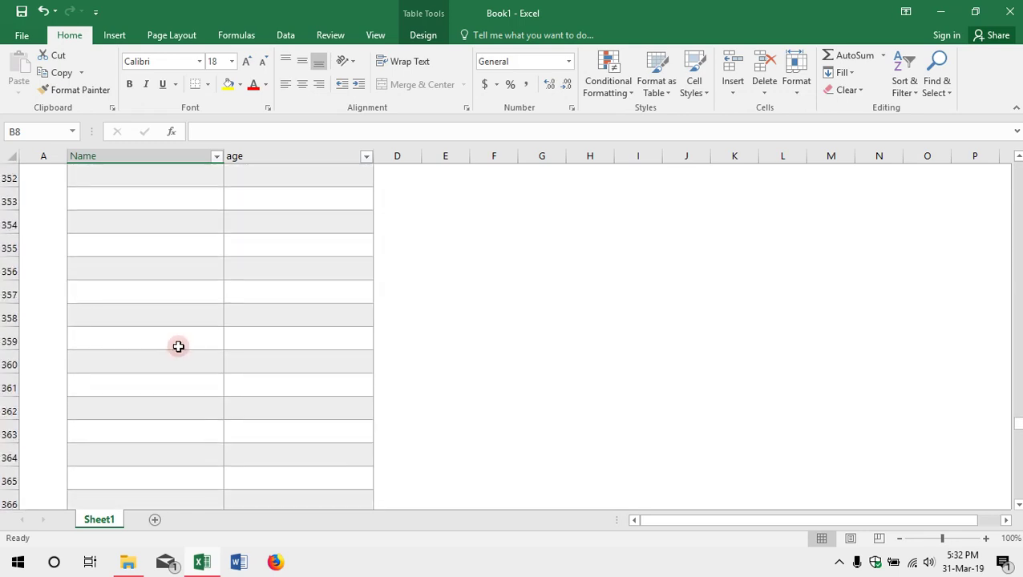
{"action": "scroll", "coordinate": [181, 349], "scroll_direction": "down", "scroll_amount": 20}
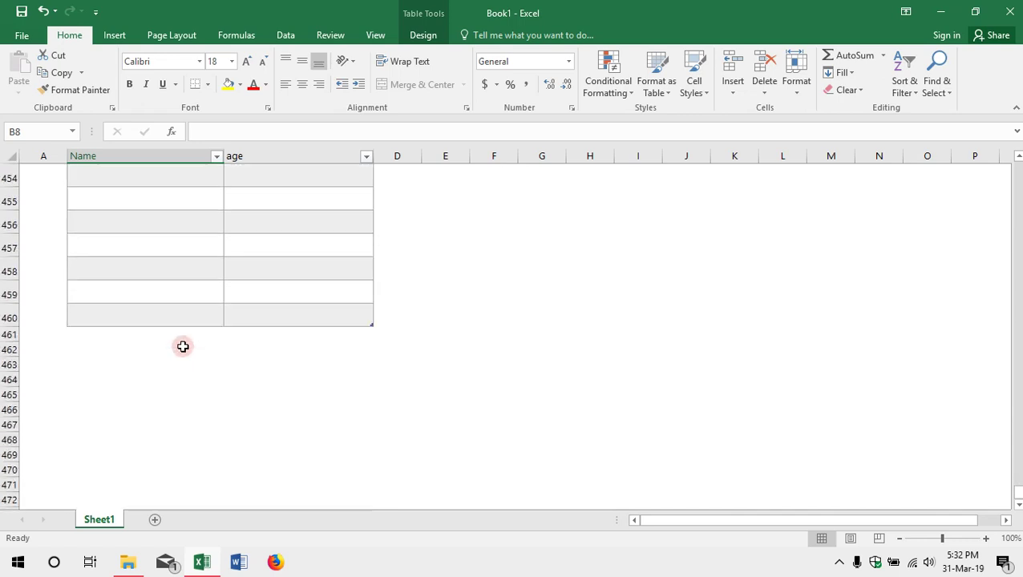
{"action": "scroll", "coordinate": [138, 341], "scroll_direction": "up", "scroll_amount": 1, "text": "ctrl"}
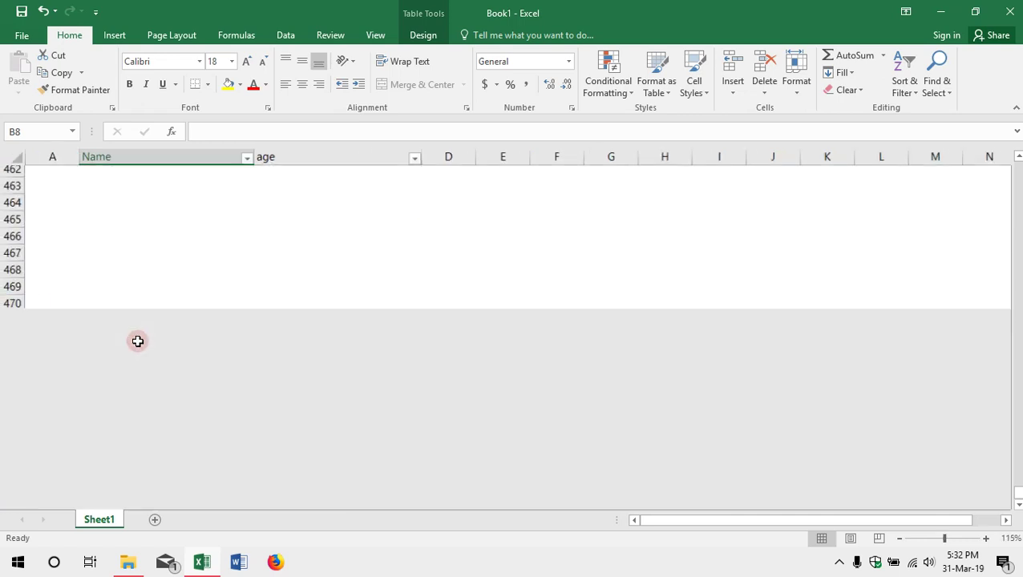
{"action": "scroll", "coordinate": [138, 342], "scroll_direction": "down", "scroll_amount": 1}
{"action": "scroll", "coordinate": [138, 342], "scroll_direction": "up", "scroll_amount": 1, "text": "ctrl"}
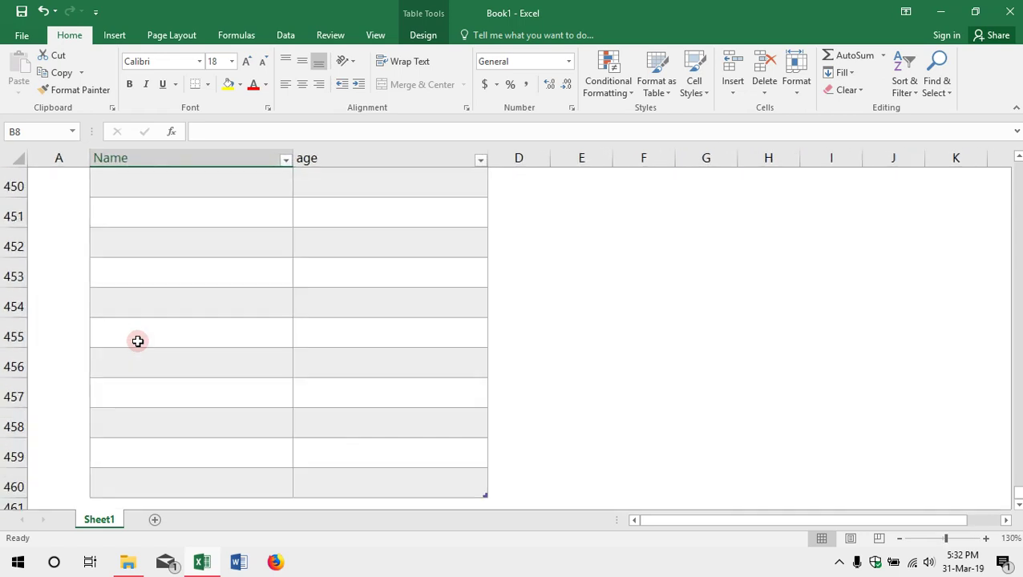
{"action": "scroll", "coordinate": [138, 342], "scroll_direction": "down", "scroll_amount": 2}
{"action": "scroll", "coordinate": [138, 341], "scroll_direction": "up", "scroll_amount": 1, "text": "ctrl"}
{"action": "scroll", "coordinate": [138, 342], "scroll_direction": "up", "scroll_amount": 2}
{"action": "scroll", "coordinate": [138, 341], "scroll_direction": "down", "scroll_amount": 2}
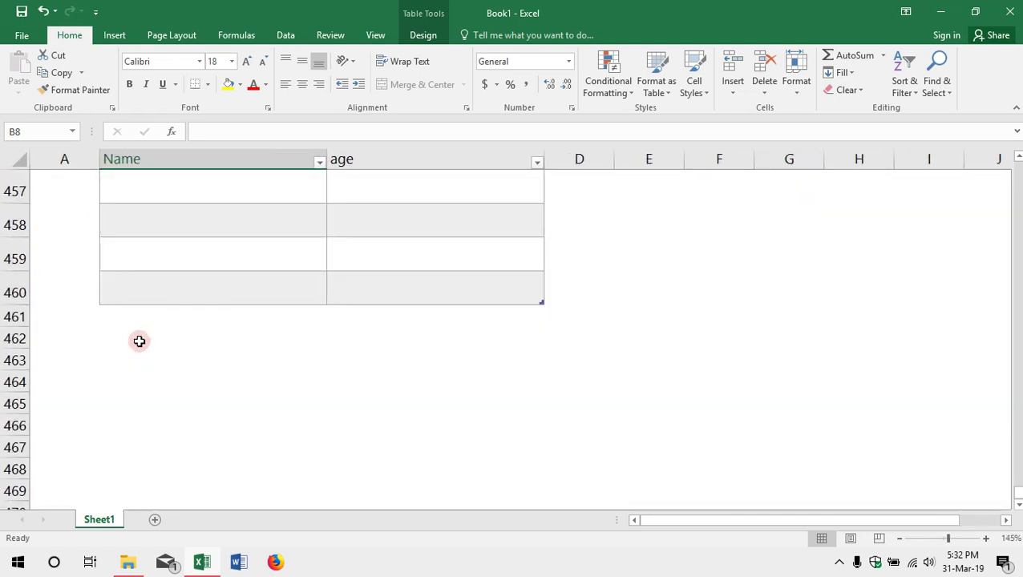
{"action": "left_click", "coordinate": [5, 292]}
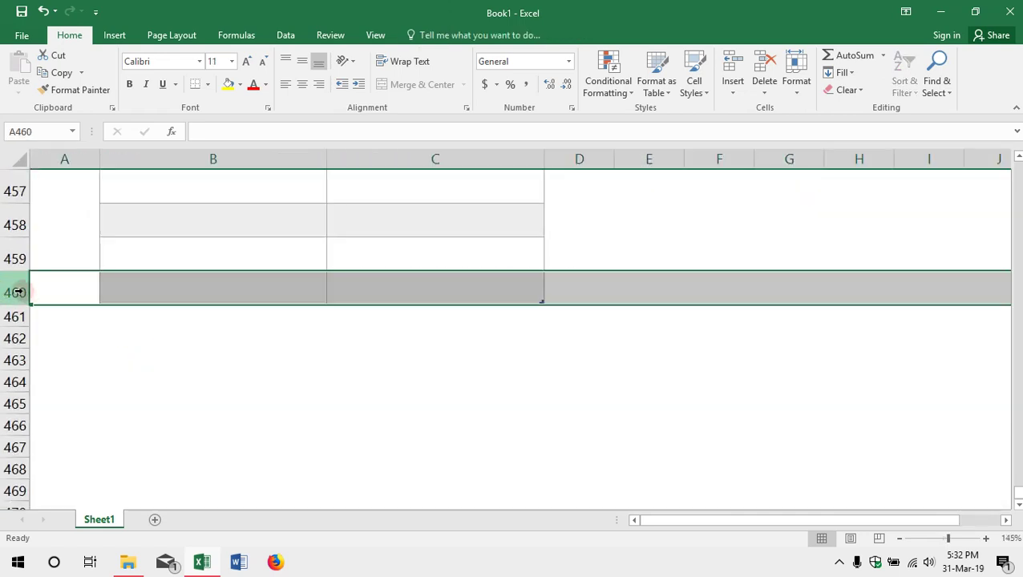
{"action": "left_click", "coordinate": [103, 353]}
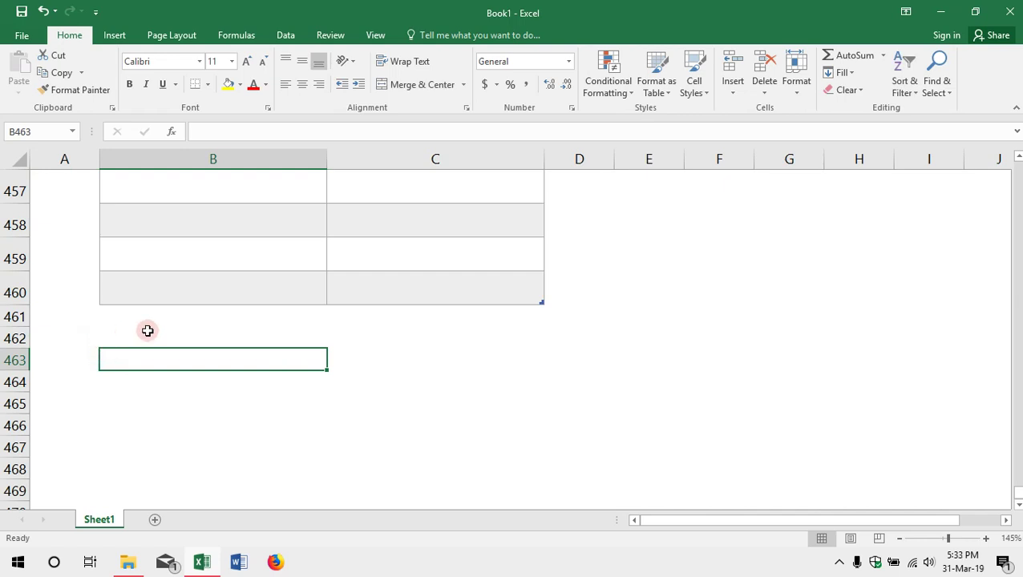
{"action": "scroll", "coordinate": [147, 331], "scroll_direction": "up", "scroll_amount": 20}
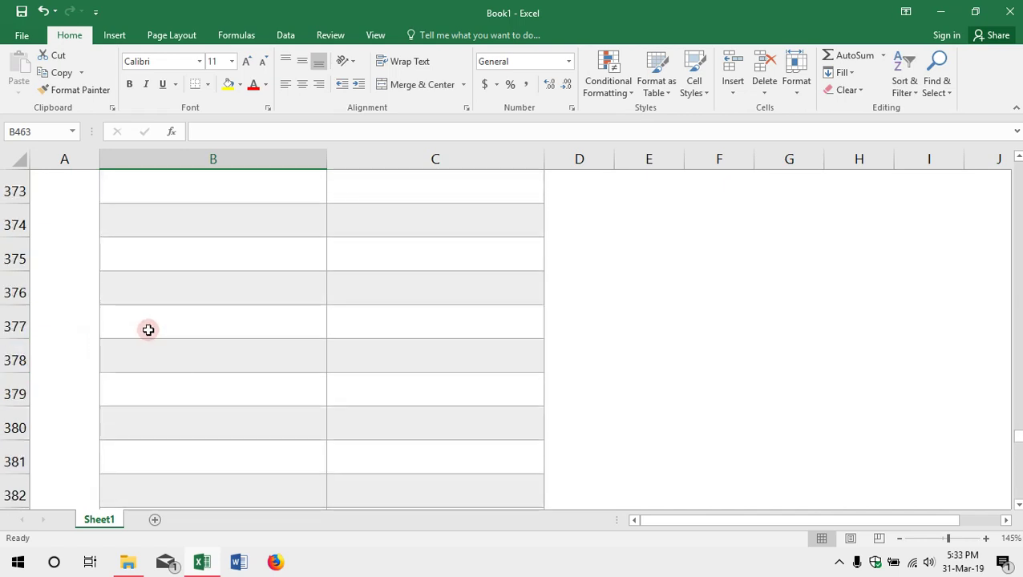
{"action": "key", "text": "ctrl+Home"}
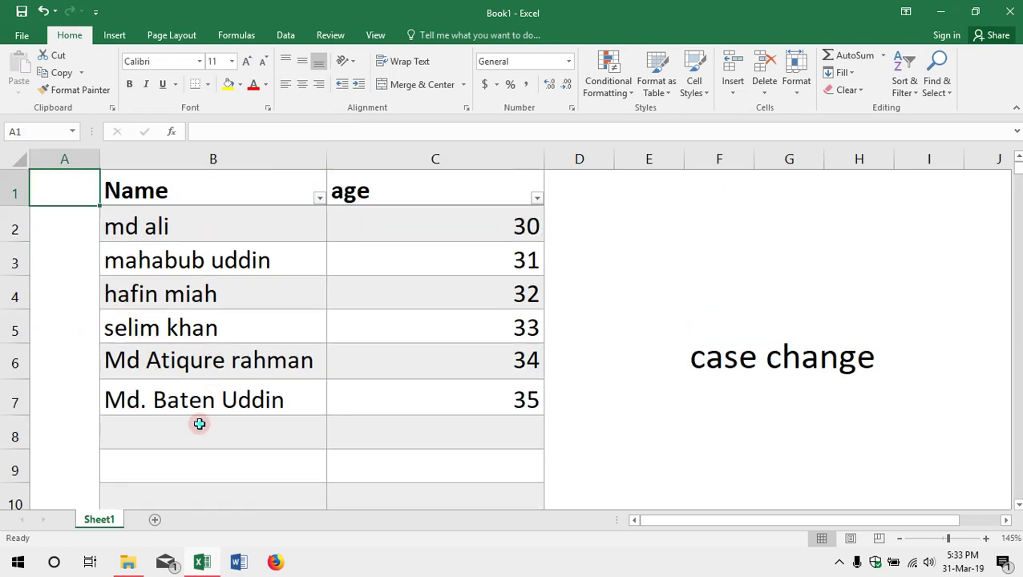
Step: Clear the sixth name from cell B7
{"action": "left_click", "coordinate": [197, 424]}
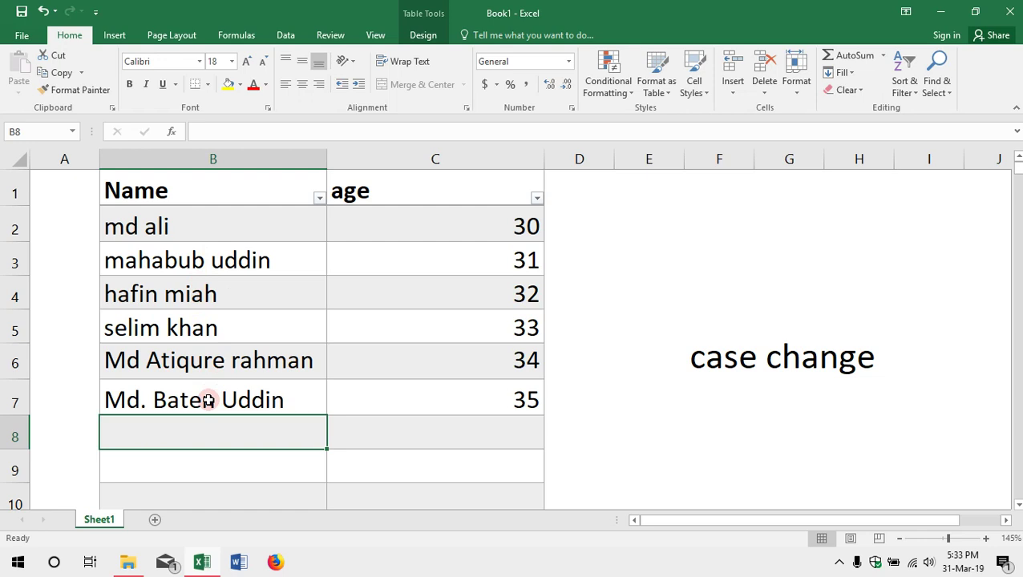
{"action": "left_click", "coordinate": [208, 400]}
{"action": "key", "text": "Delete"}
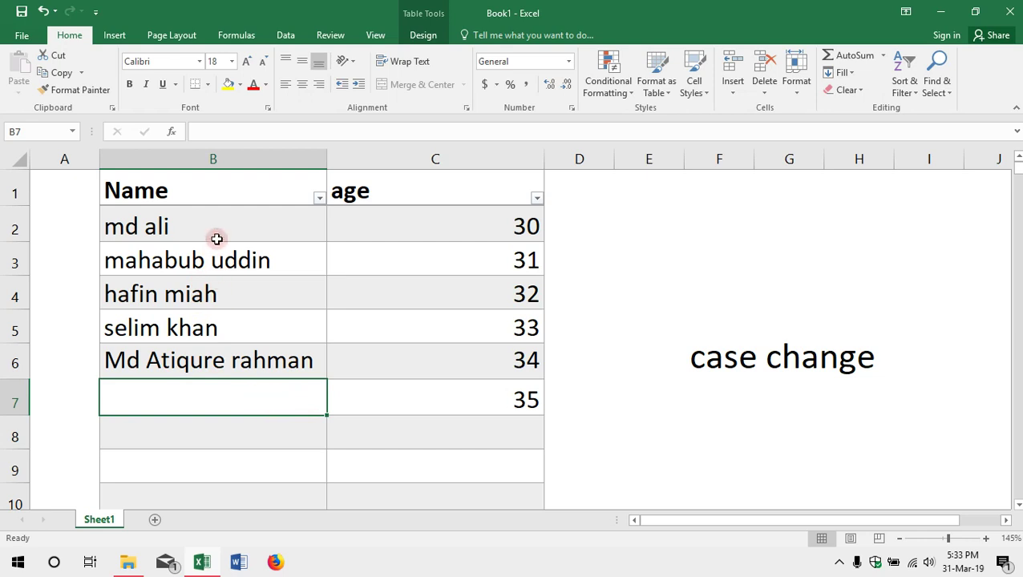
Step: Fill the names from B2:B6 down the whole Name column
{"action": "left_click_drag", "start_coordinate": [225, 227], "coordinate": [267, 360]}
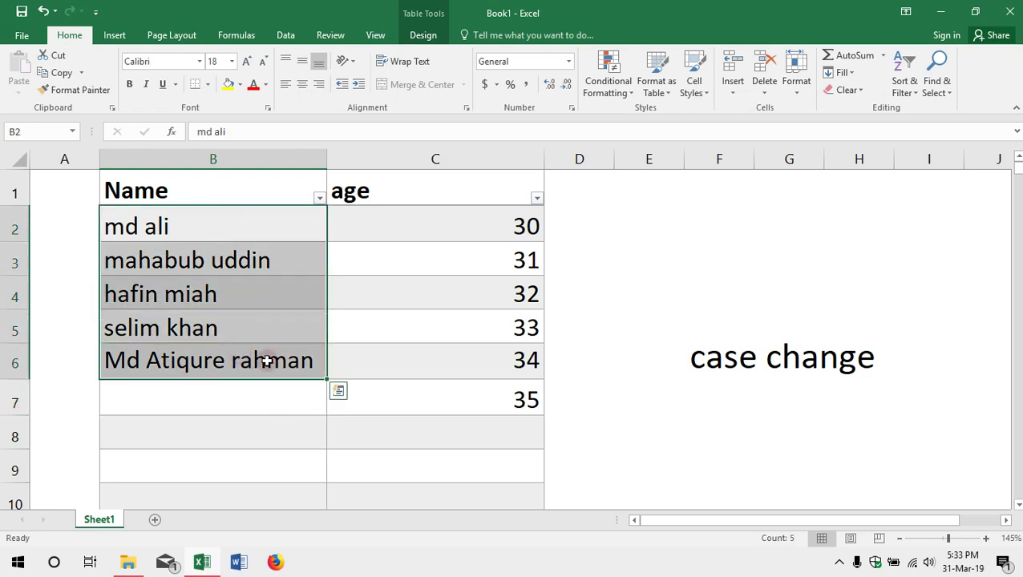
{"action": "double_click", "coordinate": [329, 381]}
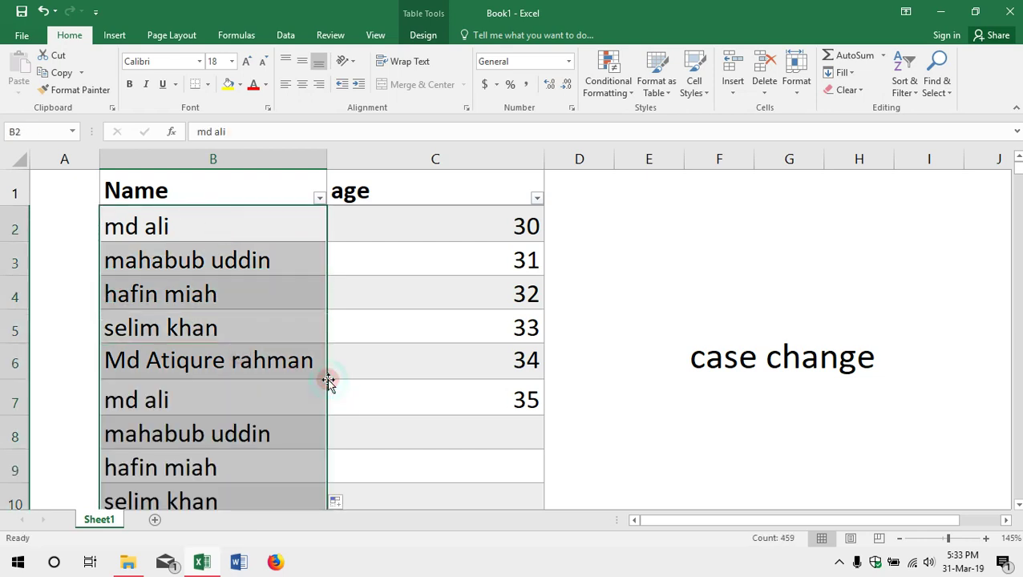
{"action": "scroll", "coordinate": [204, 424], "scroll_direction": "down", "scroll_amount": 8}
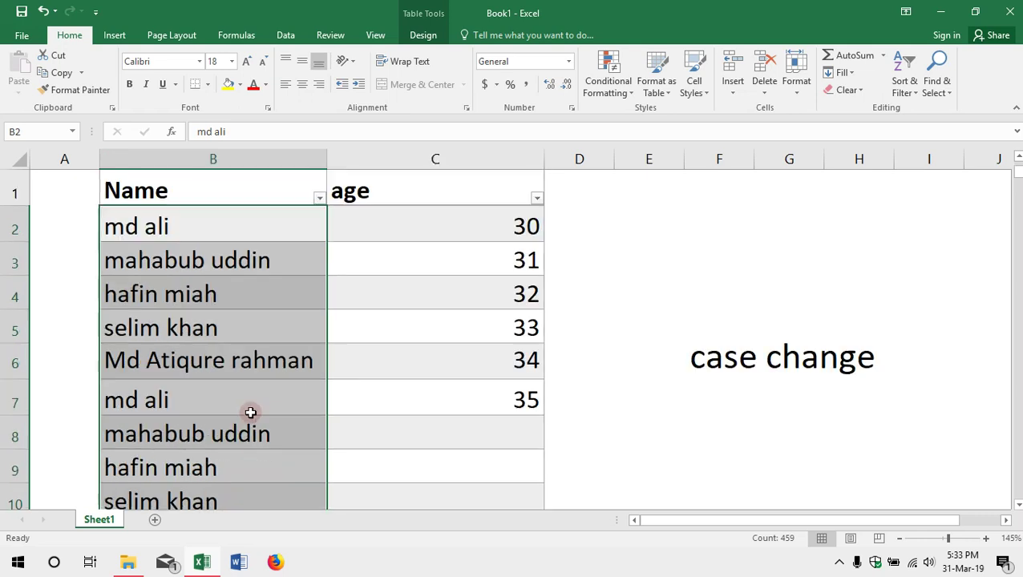
{"action": "scroll", "coordinate": [241, 415], "scroll_direction": "up", "scroll_amount": 8}
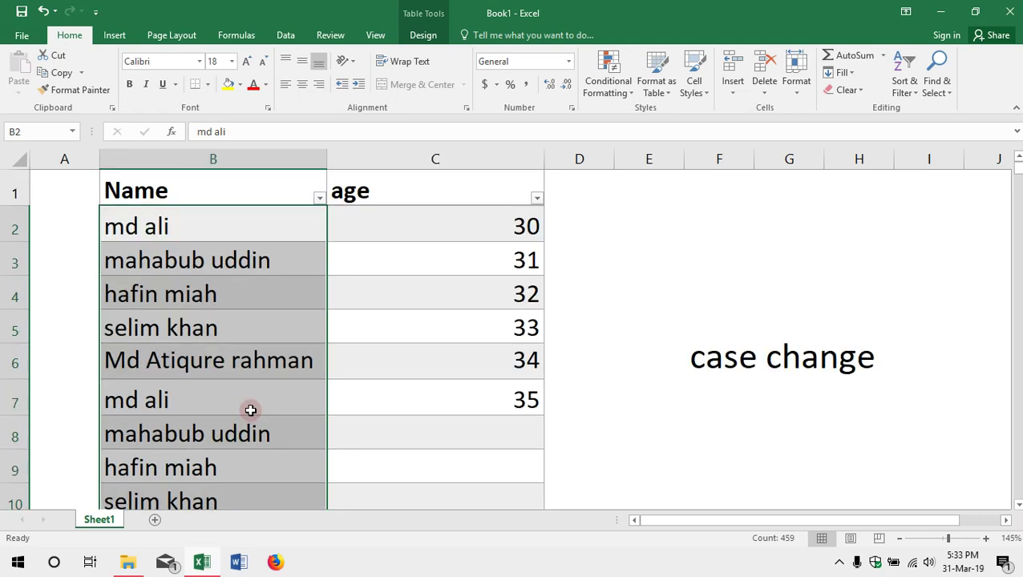
Step: Abandon a started formula in D2 and an age header rename, keeping 'age'
{"action": "left_click", "coordinate": [595, 225]}
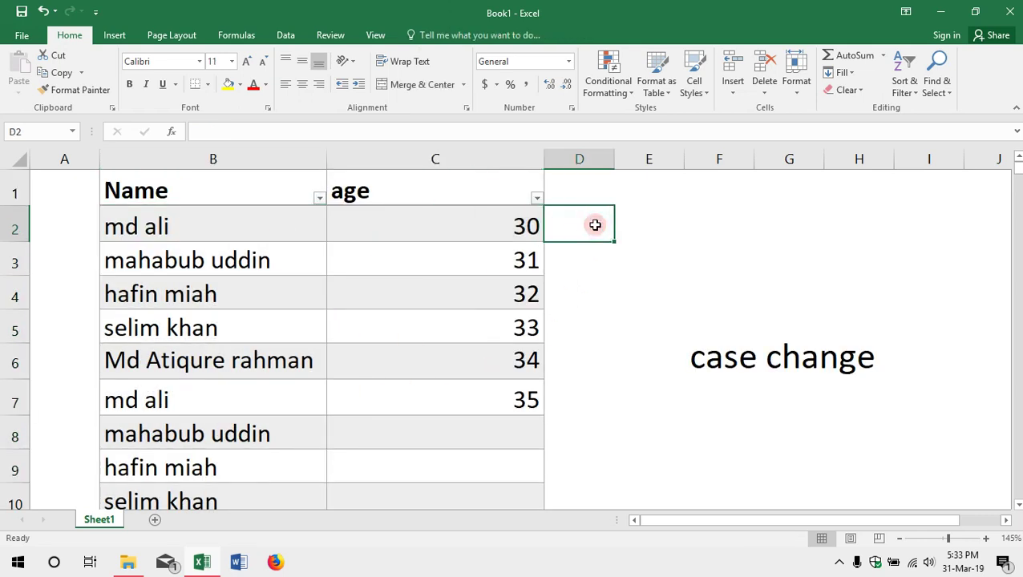
{"action": "type", "text": "="}
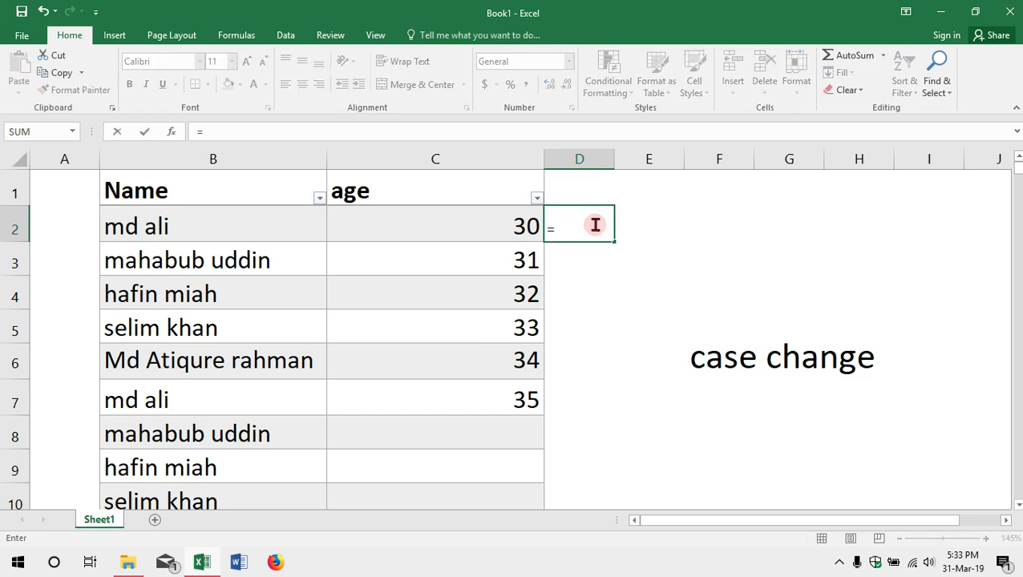
{"action": "type", "text": "u"}
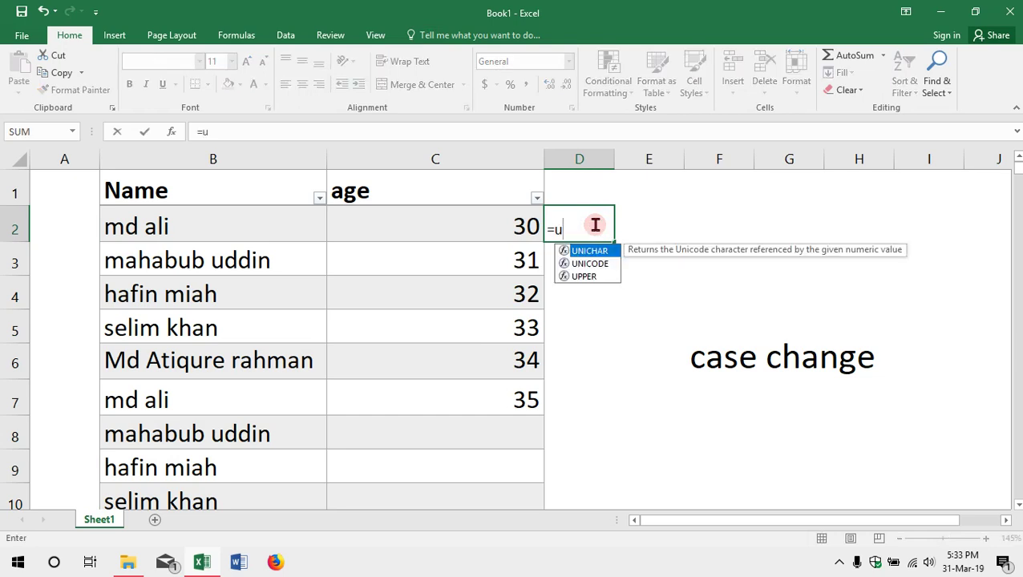
{"action": "key", "text": "BackSpace"}
{"action": "key", "text": "Escape"}
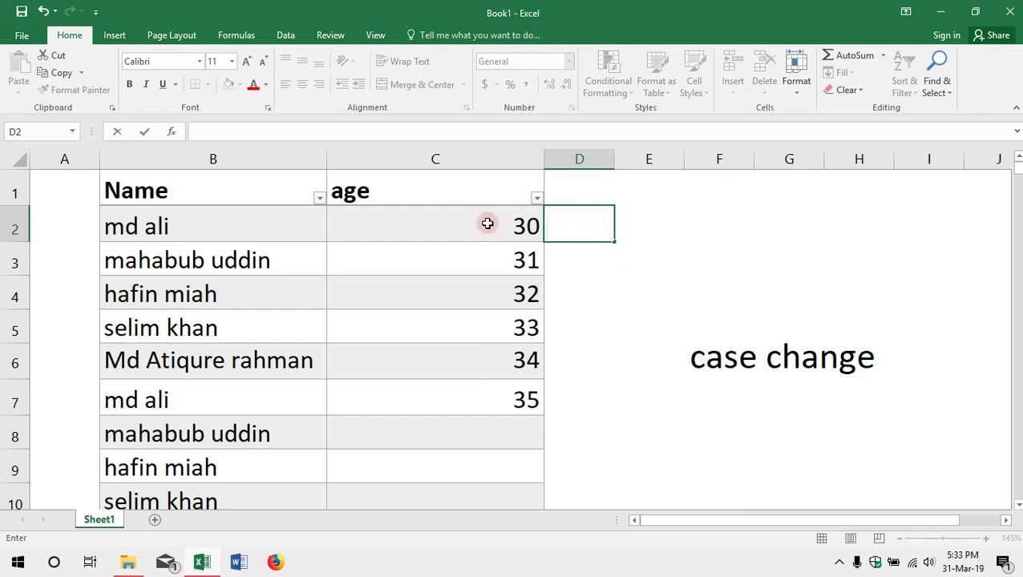
{"action": "left_click", "coordinate": [488, 223]}
{"action": "left_click", "coordinate": [435, 190]}
{"action": "type", "text": "Nam"}
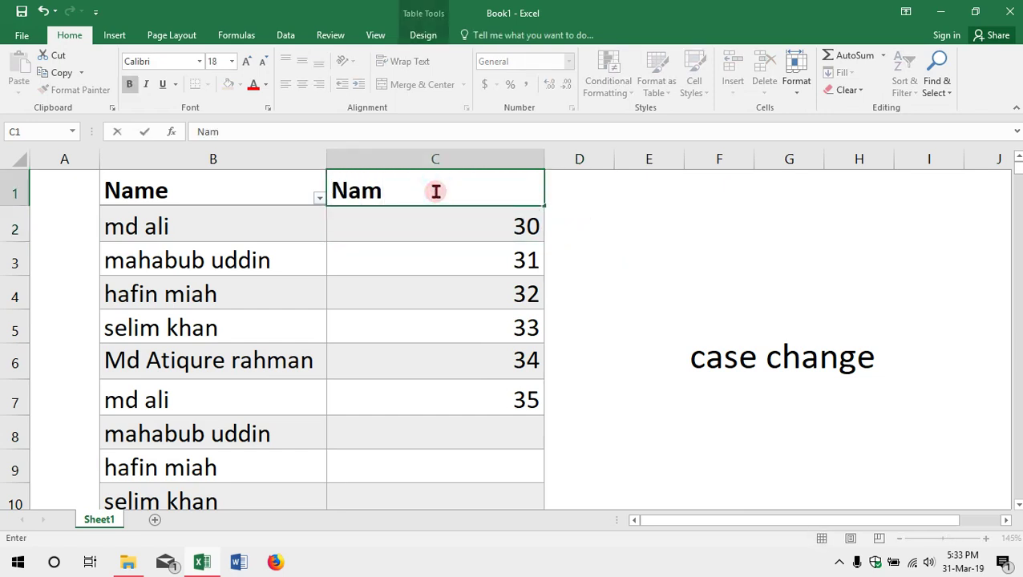
{"action": "key", "text": "BackSpace"}
{"action": "key", "text": "ctrl+z"}
{"action": "left_click", "coordinate": [576, 194]}
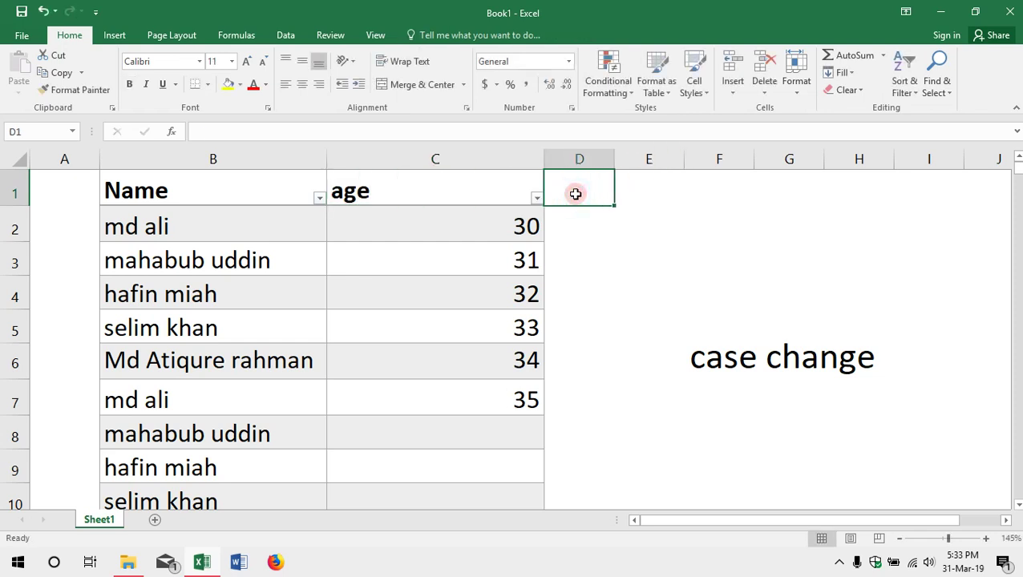
Step: Enter =UPPER of the B2 name in D2, creating an uppercase Column1
{"action": "key", "text": "Return"}
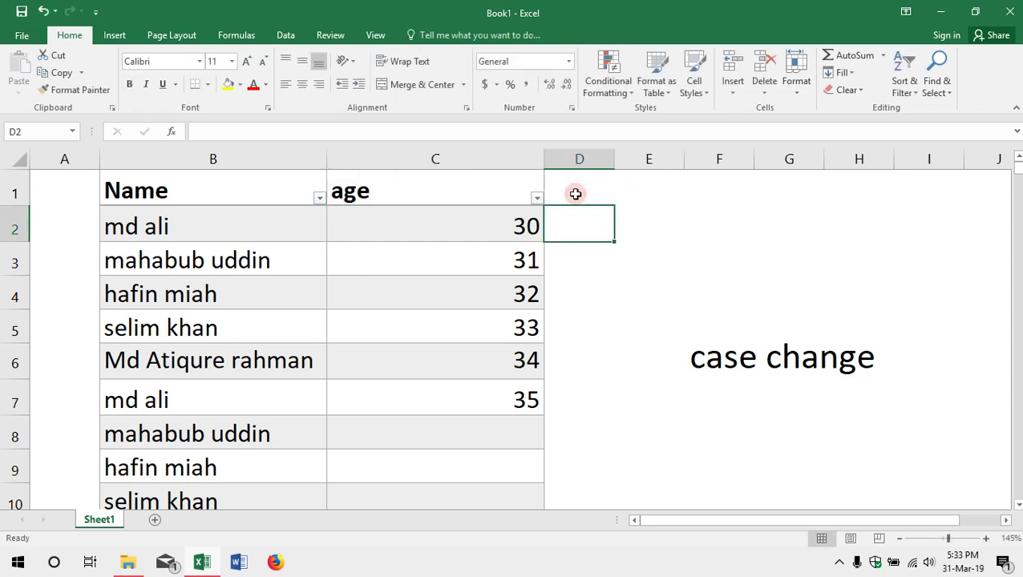
{"action": "type", "text": "=up"}
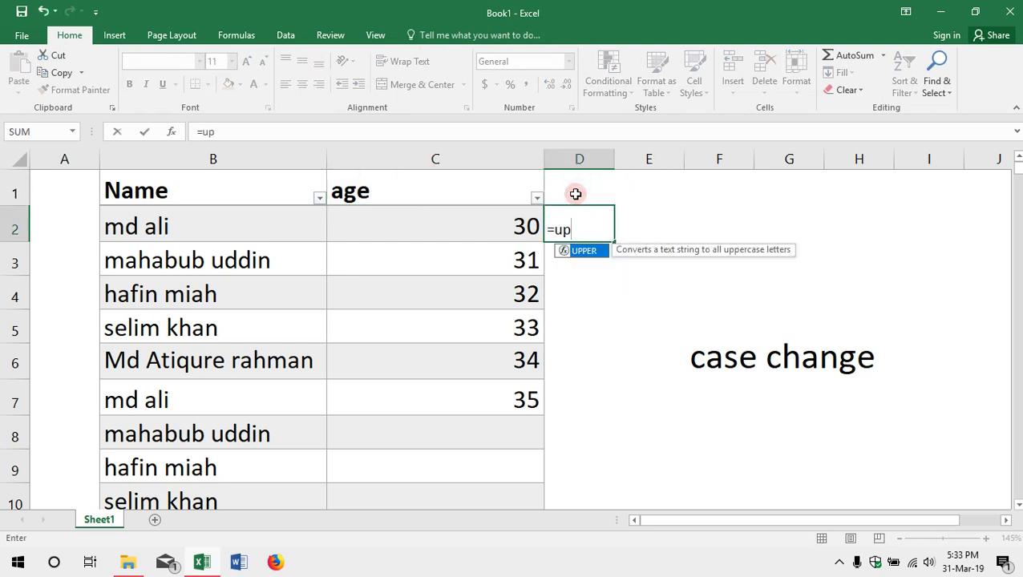
{"action": "key", "text": "Tab"}
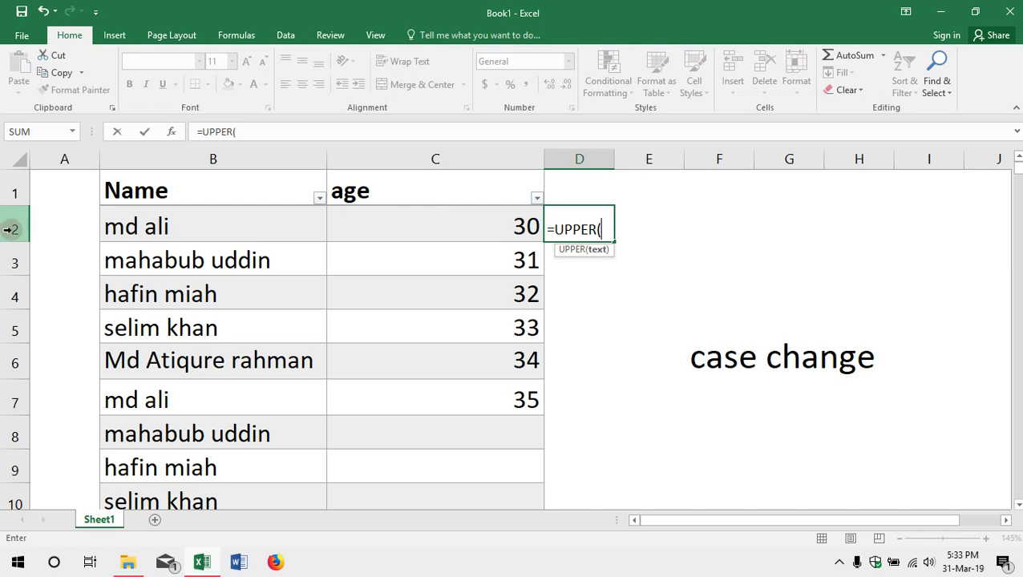
{"action": "left_click", "coordinate": [173, 230]}
{"action": "key", "text": "Return"}
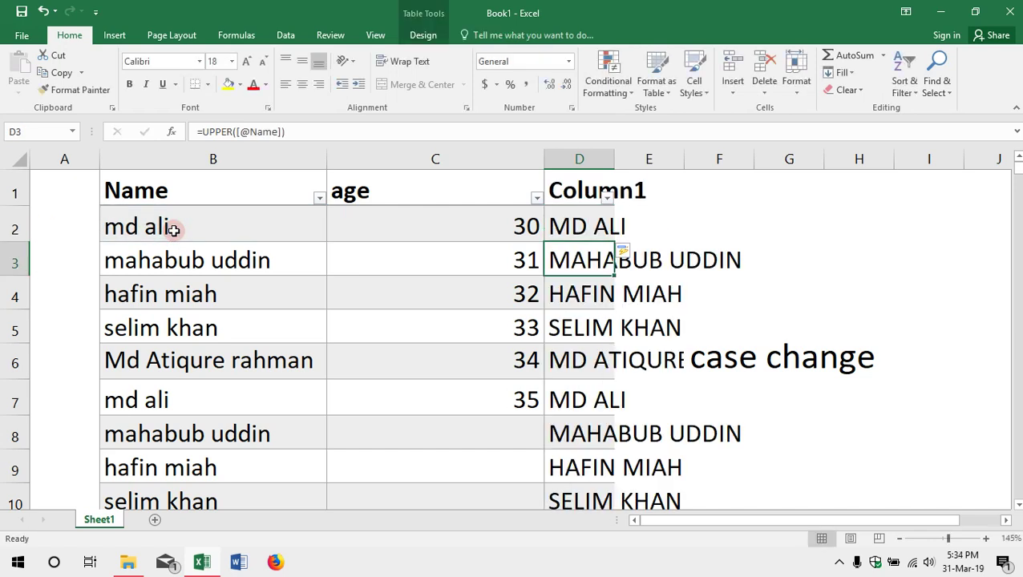
{"action": "scroll", "coordinate": [299, 304], "scroll_direction": "down", "scroll_amount": 3}
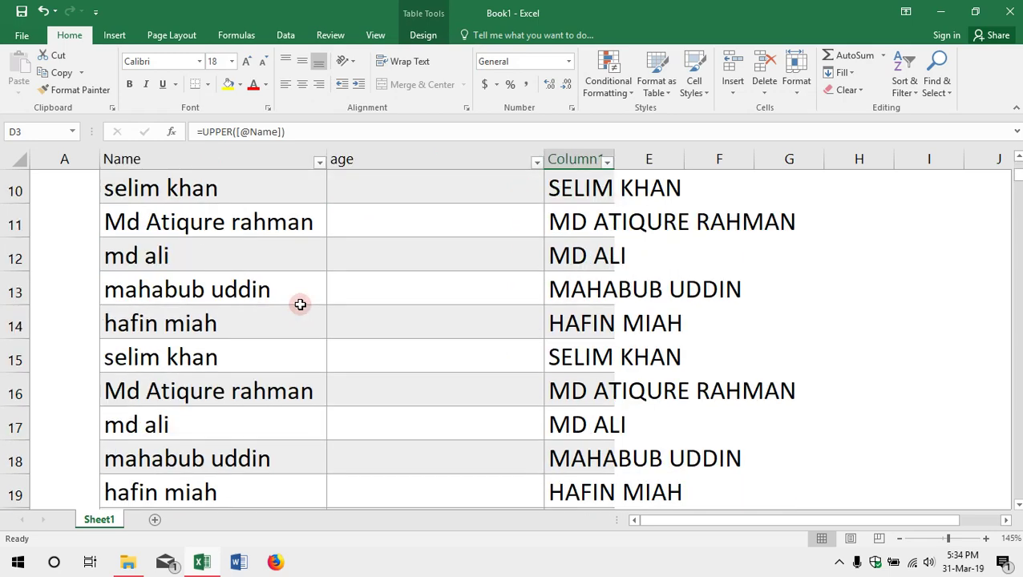
{"action": "scroll", "coordinate": [300, 304], "scroll_direction": "up", "scroll_amount": 3}
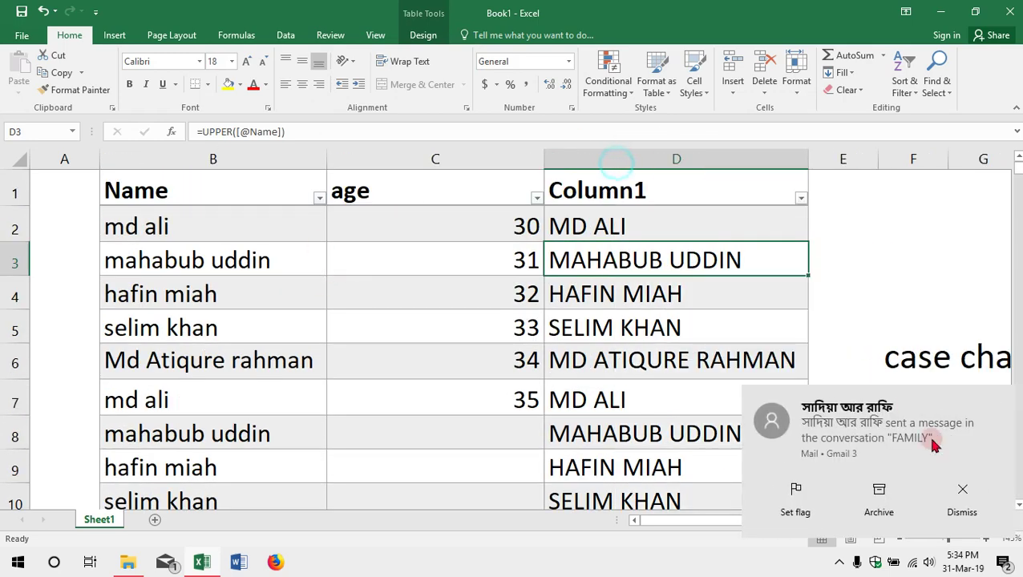
Step: Dismiss the mail notification and confirm Column1 fills to the last row
{"action": "left_click", "coordinate": [962, 506]}
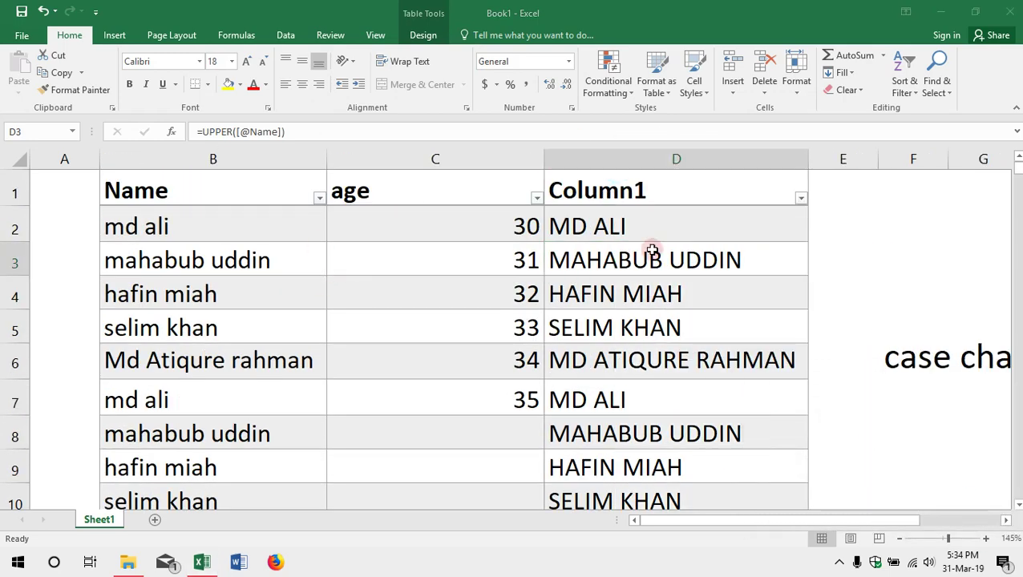
{"action": "scroll", "coordinate": [651, 250], "scroll_direction": "down", "scroll_amount": 20}
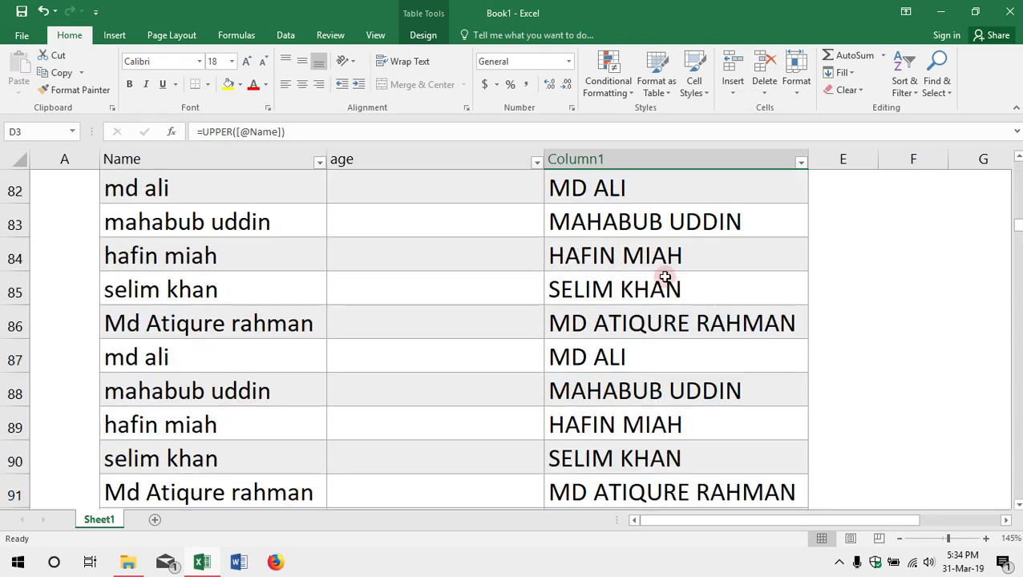
{"action": "scroll", "coordinate": [664, 277], "scroll_direction": "down", "scroll_amount": 15}
{"action": "left_click", "coordinate": [670, 277]}
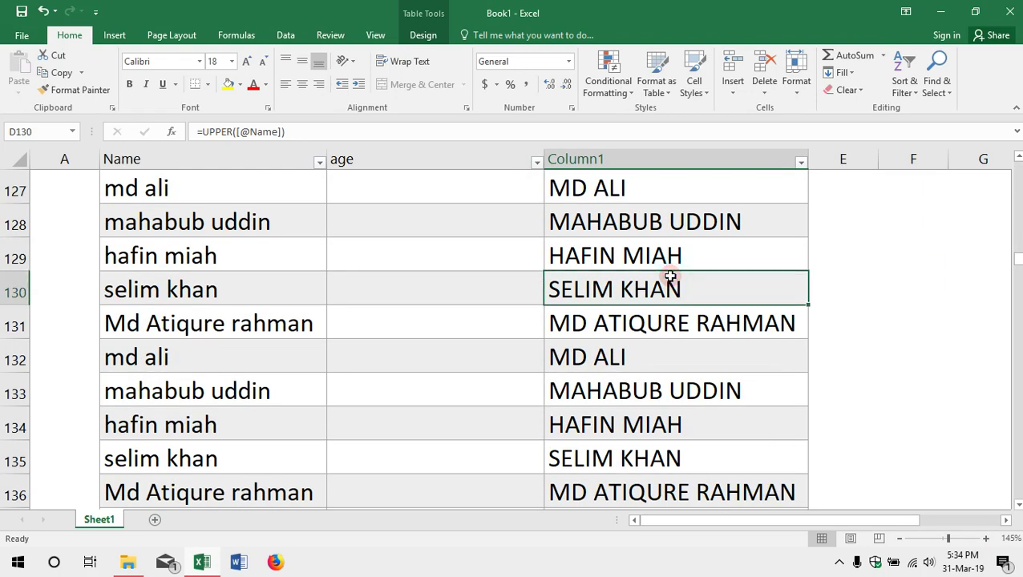
{"action": "key", "text": "ctrl+shift+Down"}
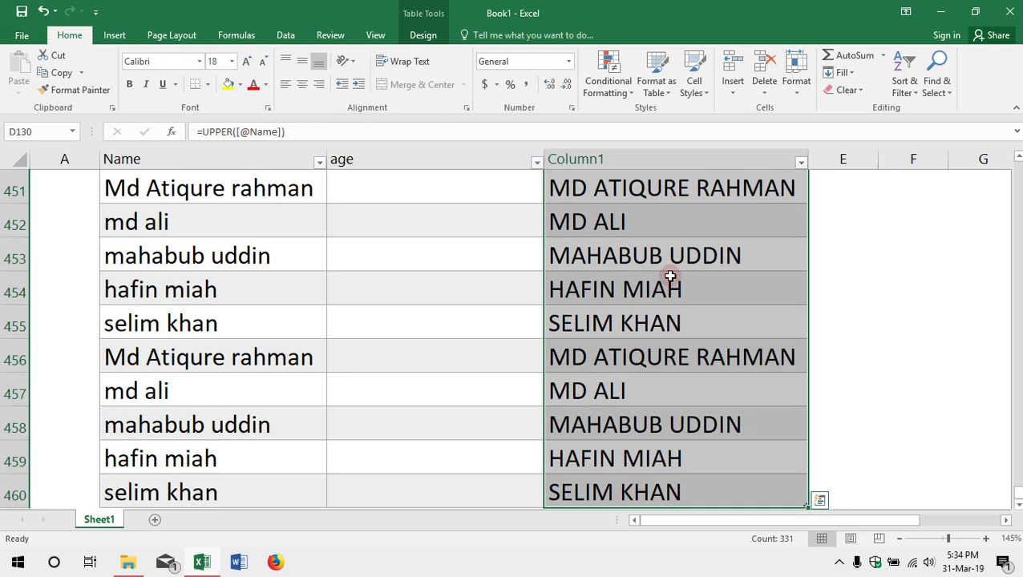
{"action": "scroll", "coordinate": [353, 356], "scroll_direction": "down", "scroll_amount": 3}
{"action": "scroll", "coordinate": [383, 357], "scroll_direction": "up", "scroll_amount": 1}
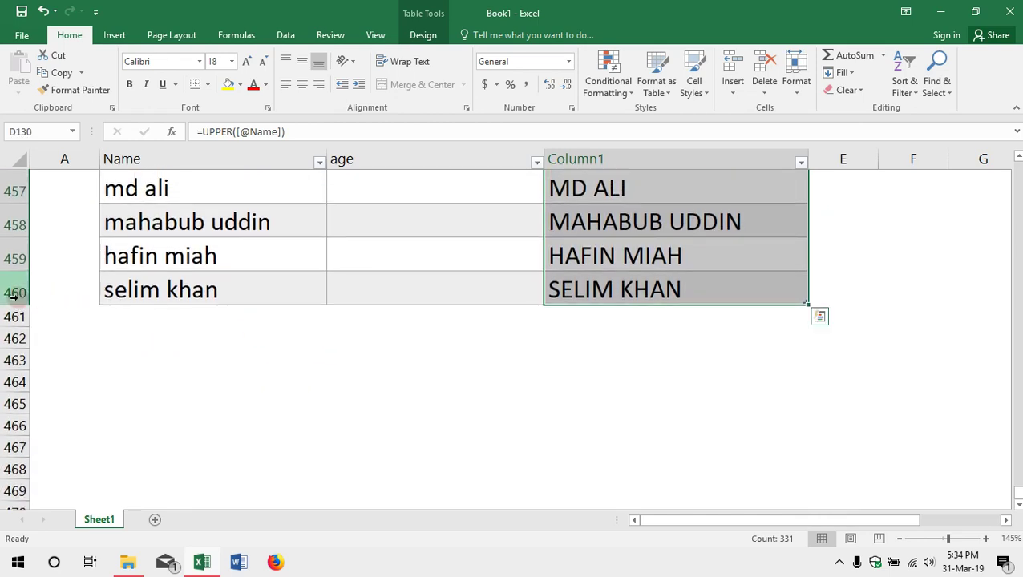
{"action": "scroll", "coordinate": [608, 290], "scroll_direction": "up", "scroll_amount": 12}
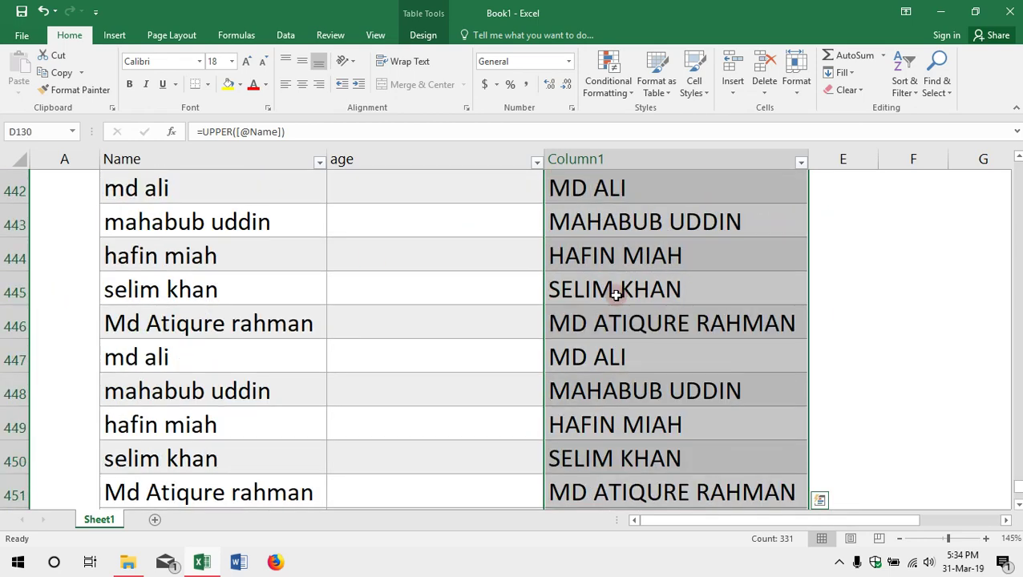
{"action": "key", "text": "ctrl+Home"}
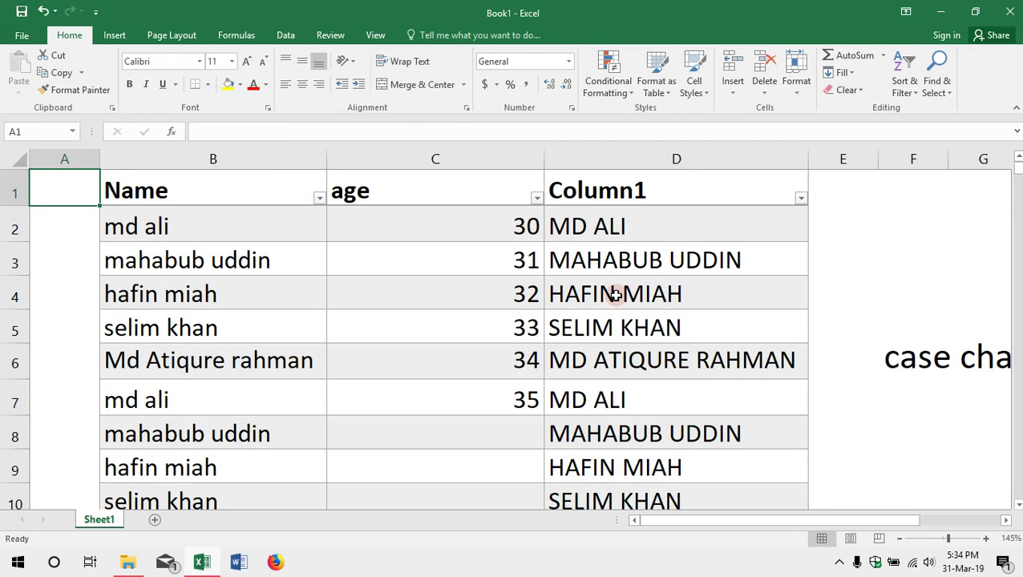
{"action": "left_click", "coordinate": [591, 220]}
{"action": "left_click", "coordinate": [184, 221]}
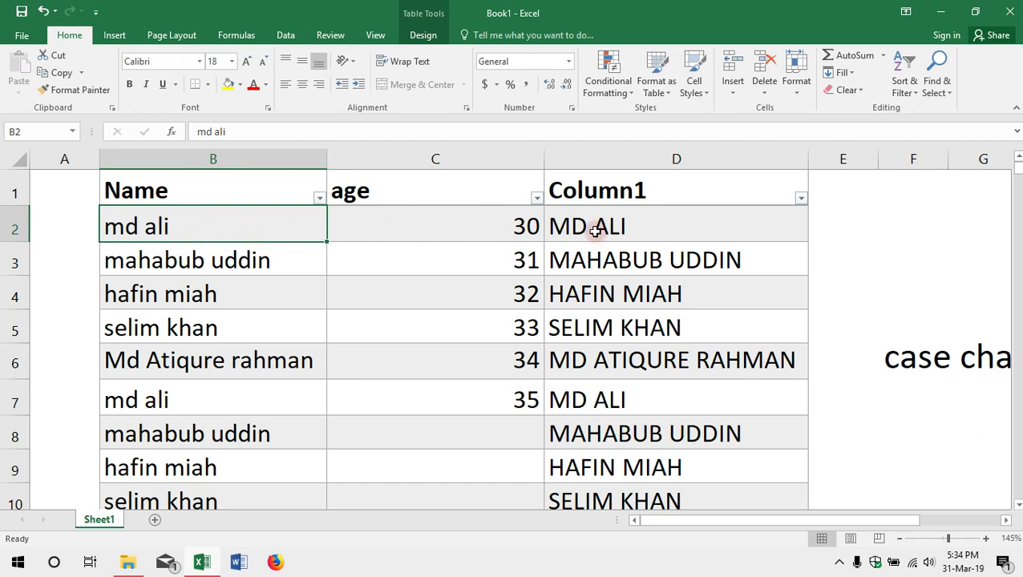
{"action": "left_click_drag", "start_coordinate": [598, 229], "coordinate": [614, 378]}
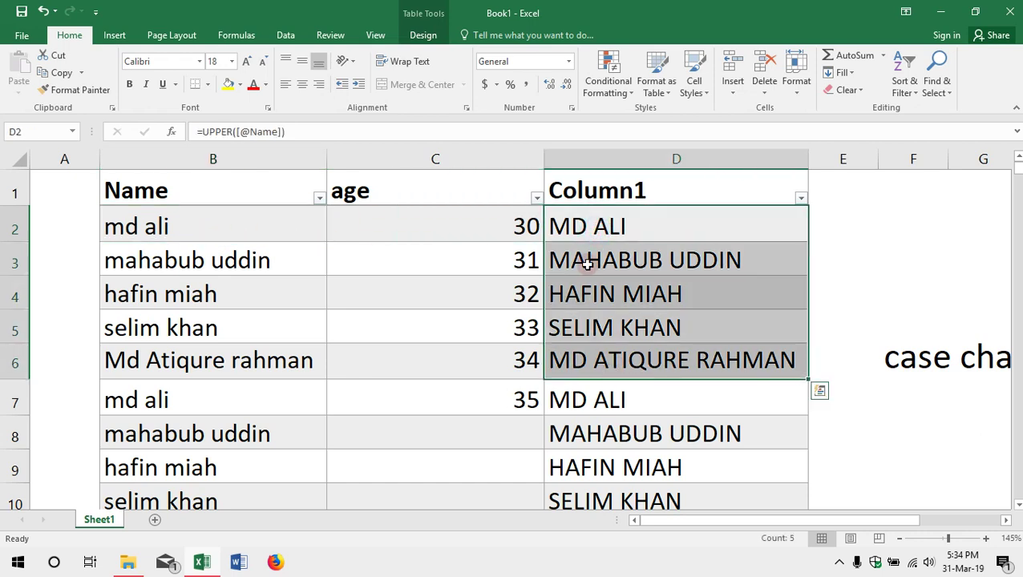
{"action": "left_click_drag", "start_coordinate": [589, 258], "coordinate": [582, 231]}
{"action": "left_click", "coordinate": [582, 231]}
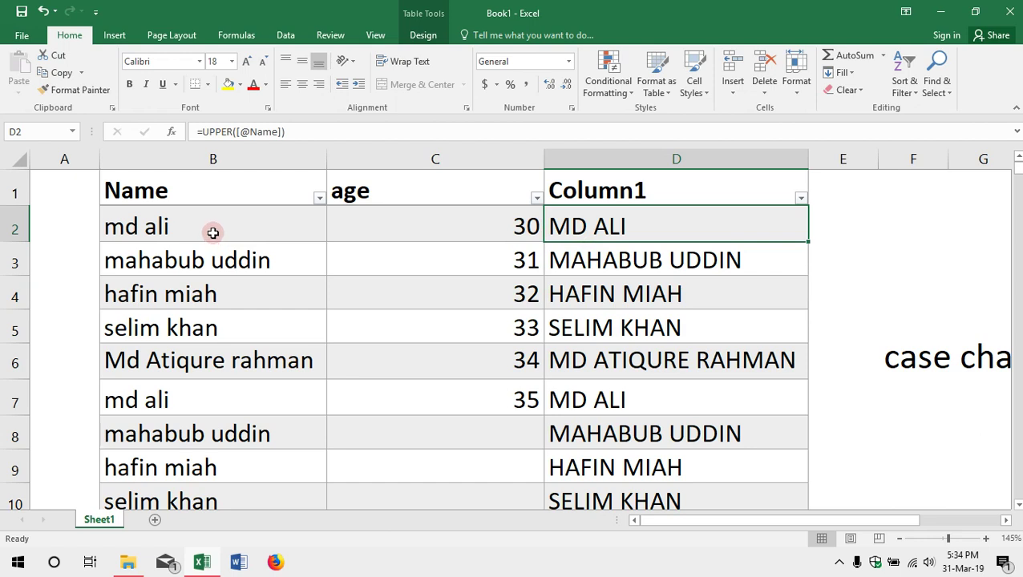
{"action": "left_click", "coordinate": [213, 234]}
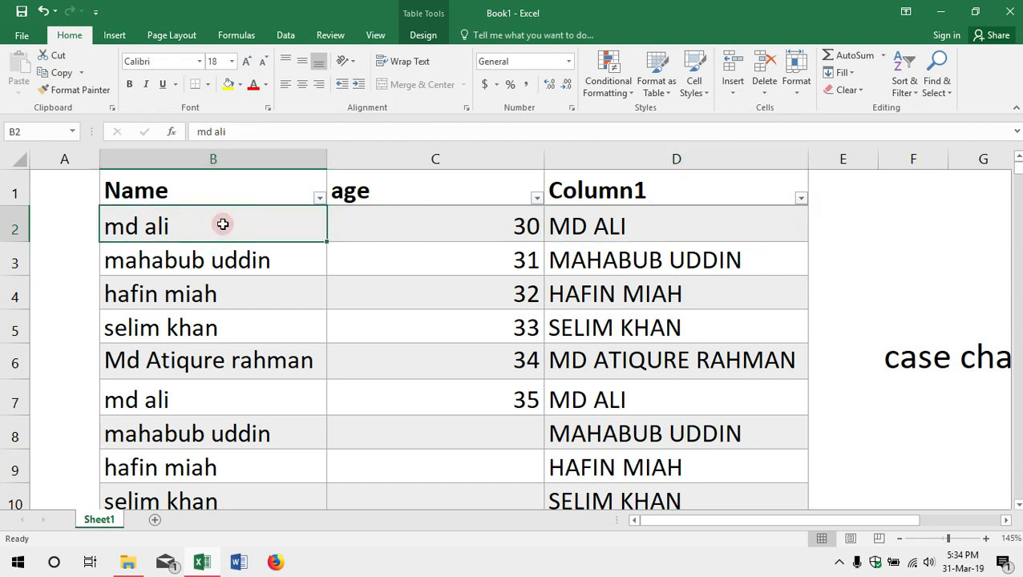
{"action": "key", "text": "Delete"}
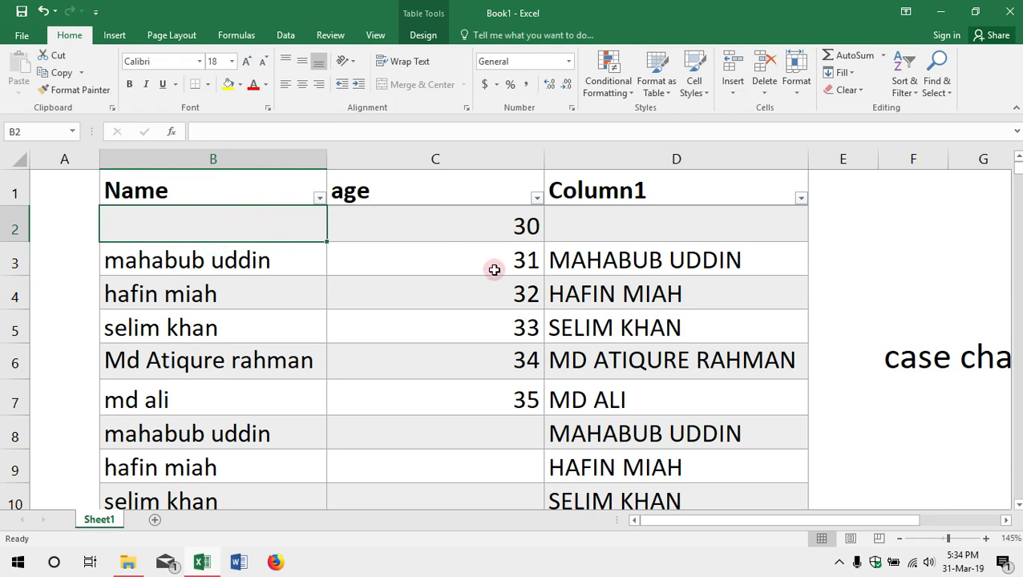
{"action": "left_click", "coordinate": [591, 219]}
{"action": "left_click", "coordinate": [213, 296]}
{"action": "key", "text": "Delete"}
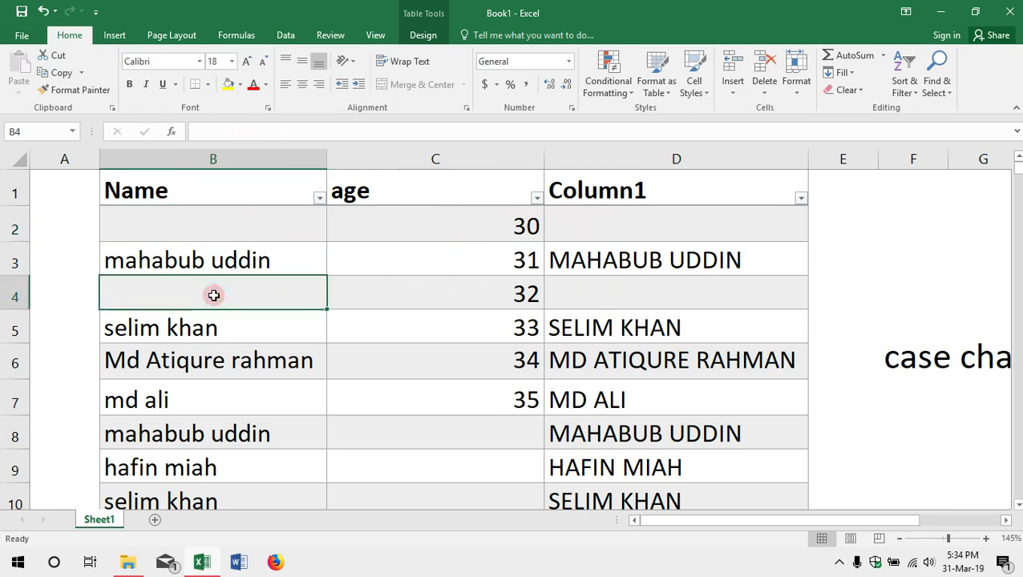
{"action": "left_click", "coordinate": [623, 225]}
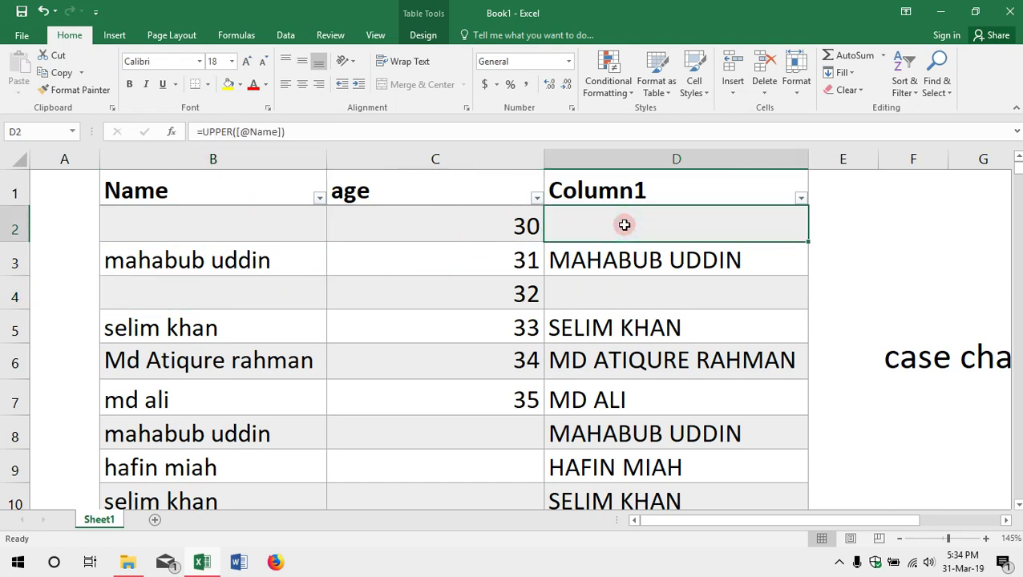
{"action": "left_click", "coordinate": [243, 239]}
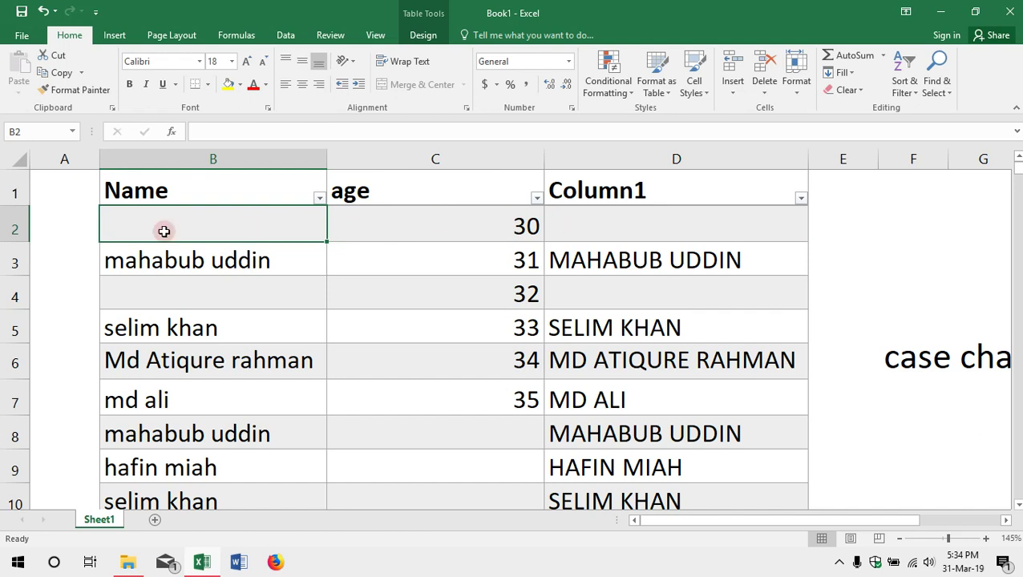
{"action": "key", "text": "ctrl+z"}
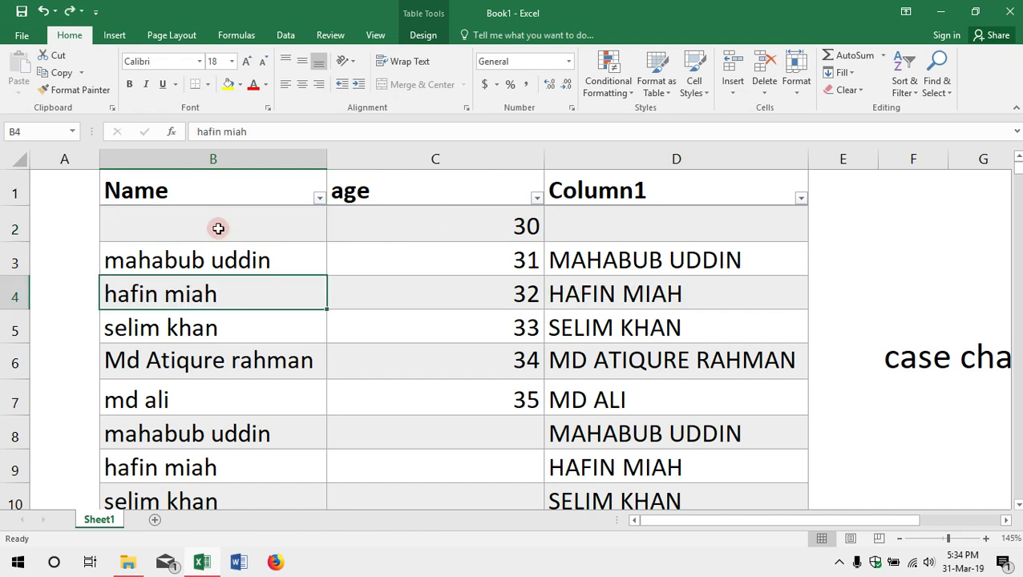
{"action": "key", "text": "ctrl+z"}
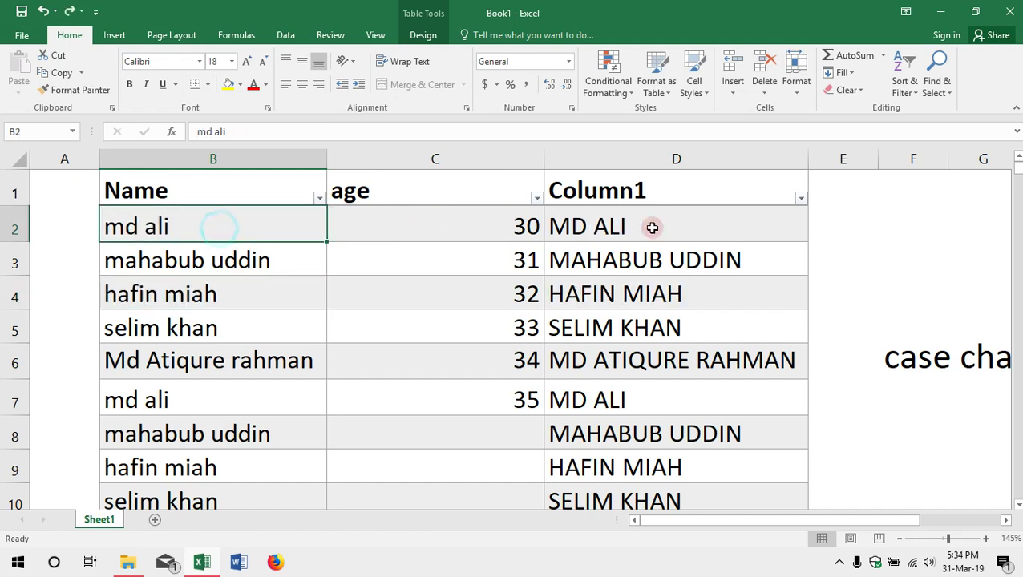
{"action": "left_click", "coordinate": [577, 226]}
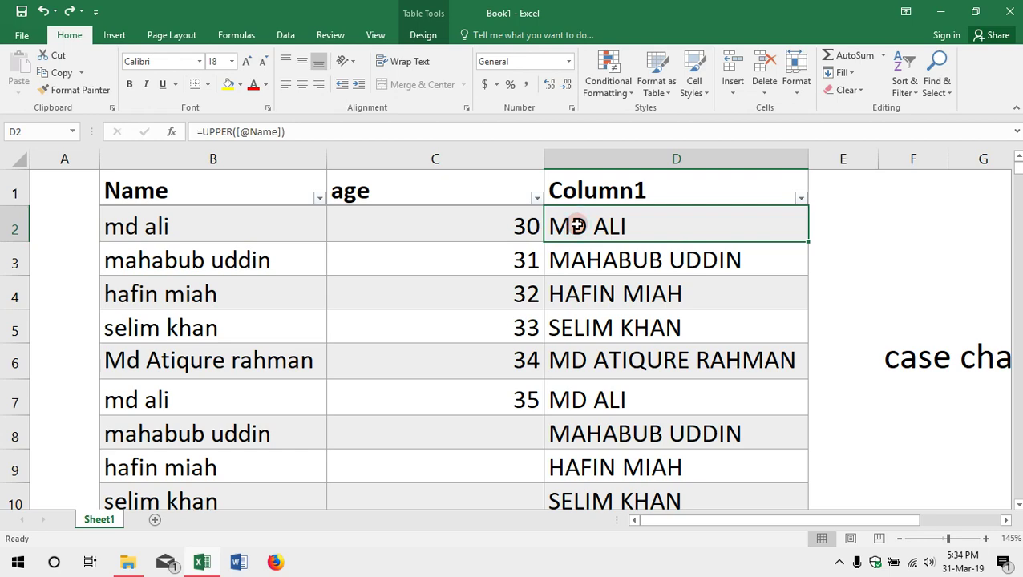
Step: Copy the uppercase names in Column1, D2 through D460
{"action": "left_click_drag", "start_coordinate": [577, 225], "coordinate": [577, 223]}
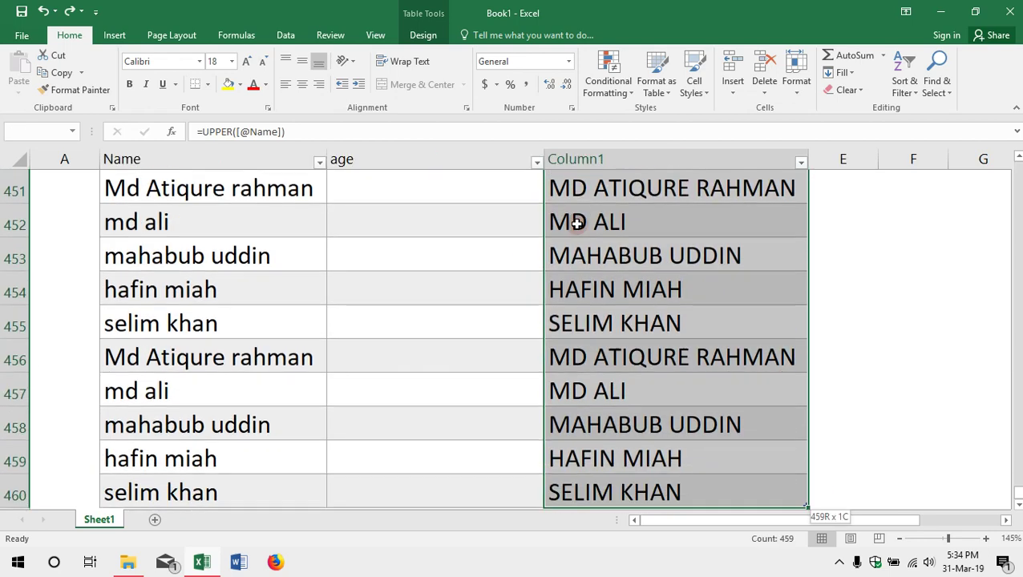
{"action": "scroll", "coordinate": [650, 275], "scroll_direction": "up", "scroll_amount": 20}
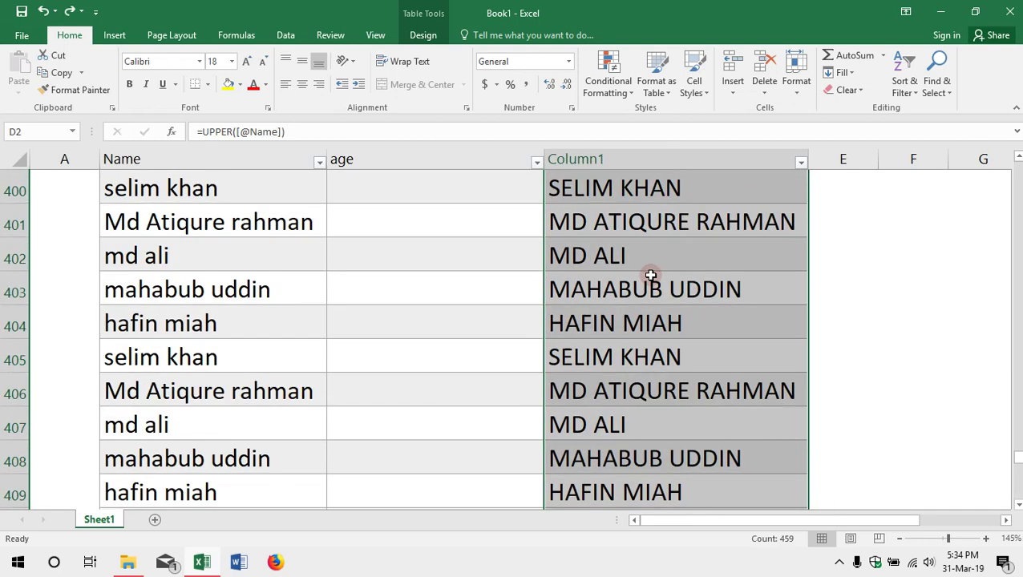
{"action": "scroll", "coordinate": [650, 275], "scroll_direction": "up", "scroll_amount": 20}
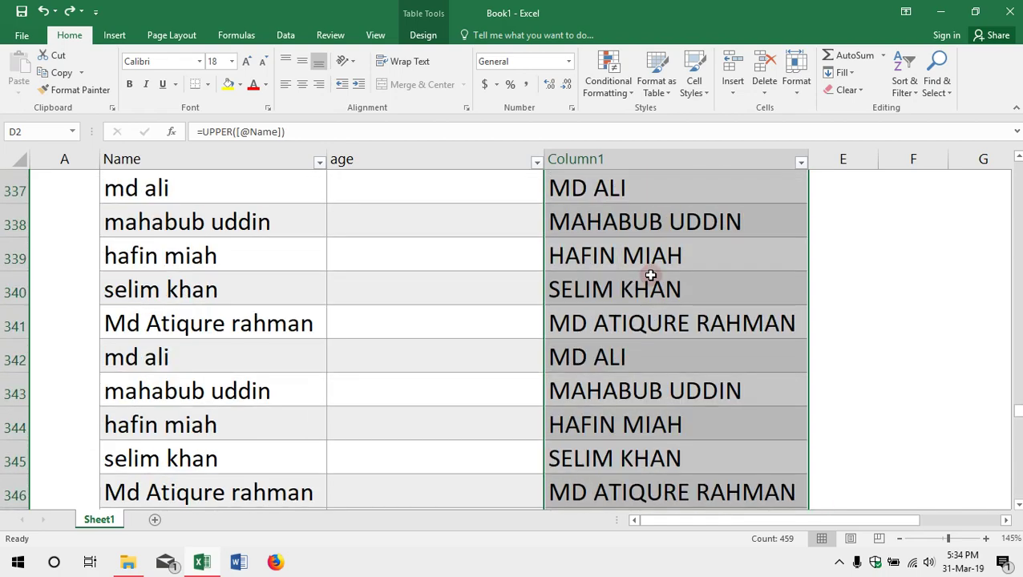
{"action": "scroll", "coordinate": [646, 274], "scroll_direction": "up", "scroll_amount": 20}
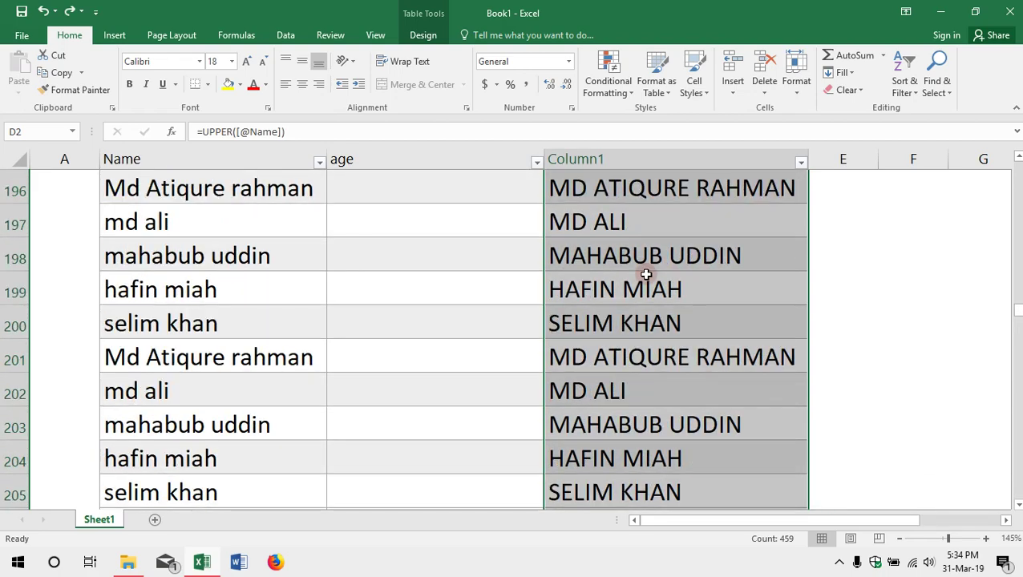
{"action": "scroll", "coordinate": [639, 269], "scroll_direction": "up", "scroll_amount": 20}
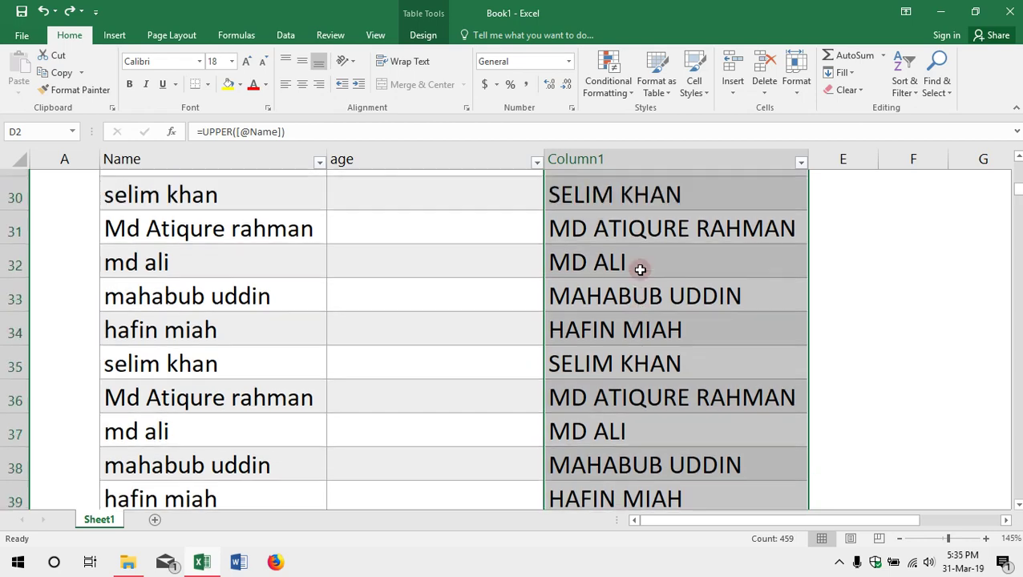
{"action": "right_click", "coordinate": [645, 258]}
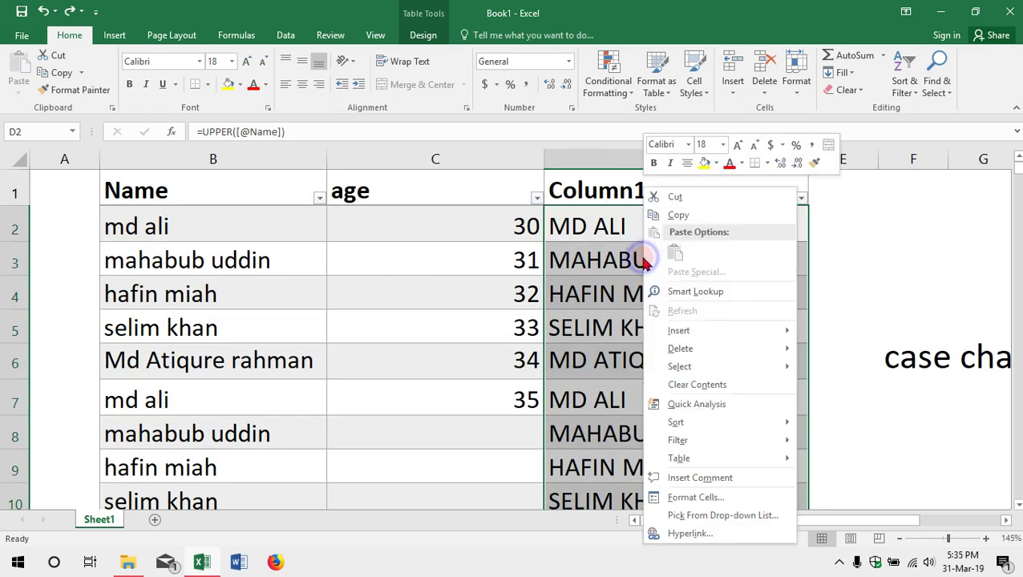
{"action": "left_click", "coordinate": [676, 216]}
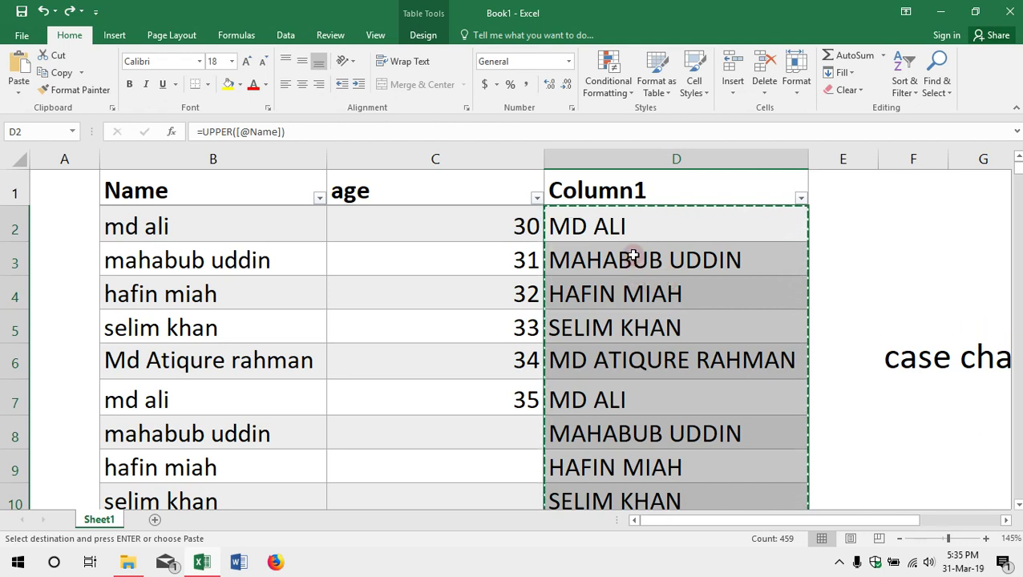
Step: Paste Special the copied Column1 back onto itself as values only
{"action": "right_click", "coordinate": [631, 258]}
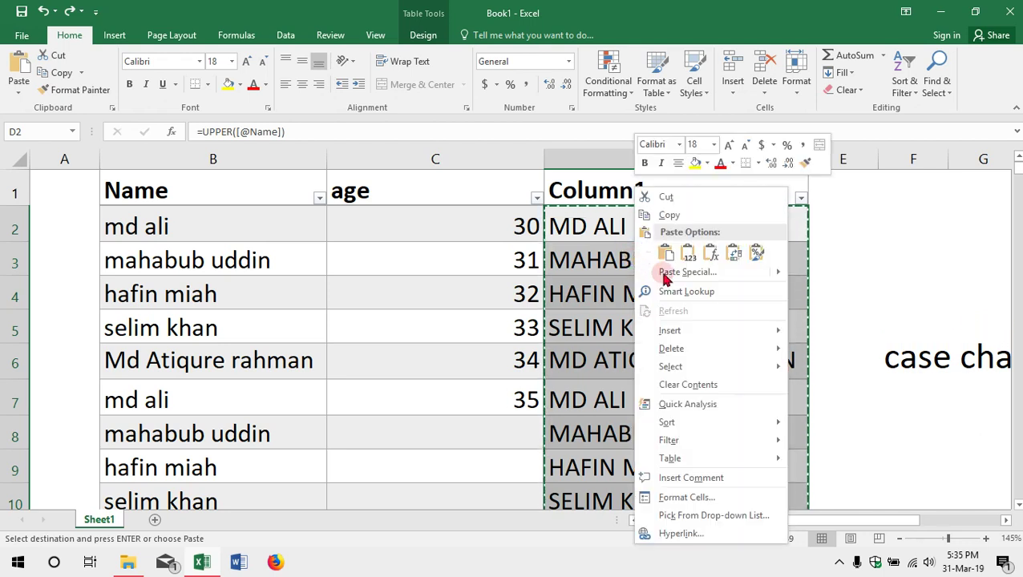
{"action": "mouse_move", "coordinate": [672, 277]}
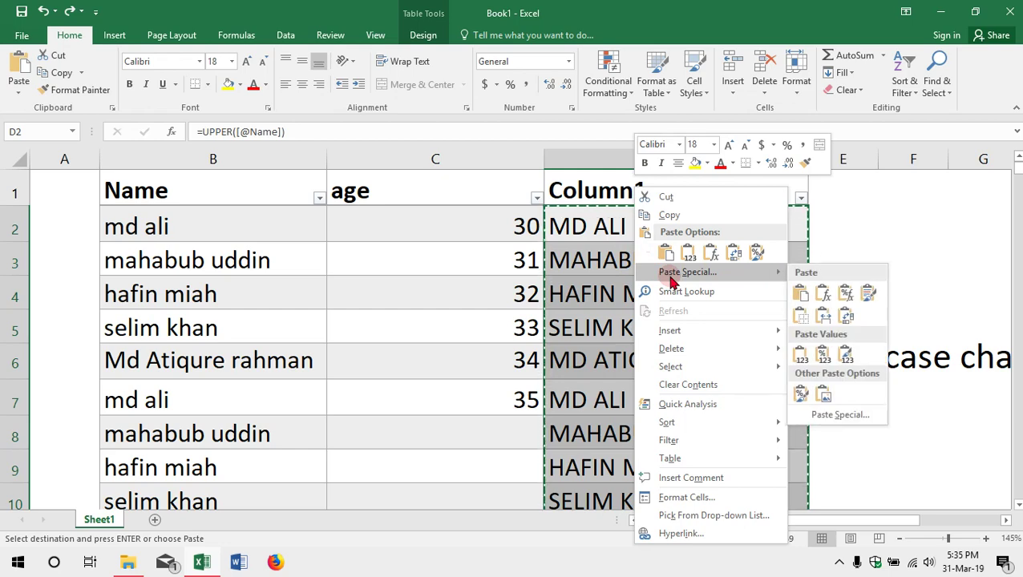
{"action": "left_click", "coordinate": [672, 273]}
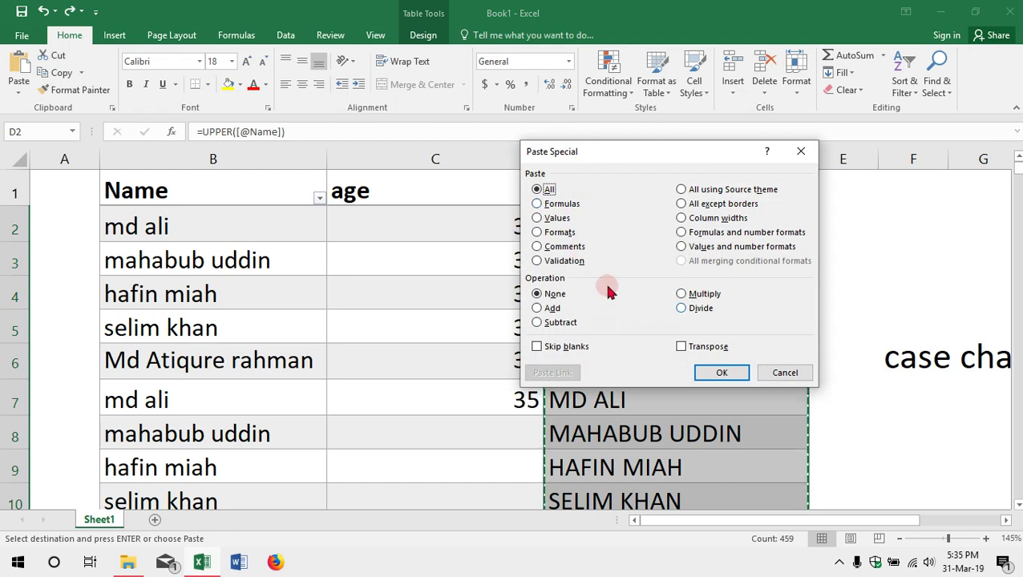
{"action": "left_click", "coordinate": [551, 220]}
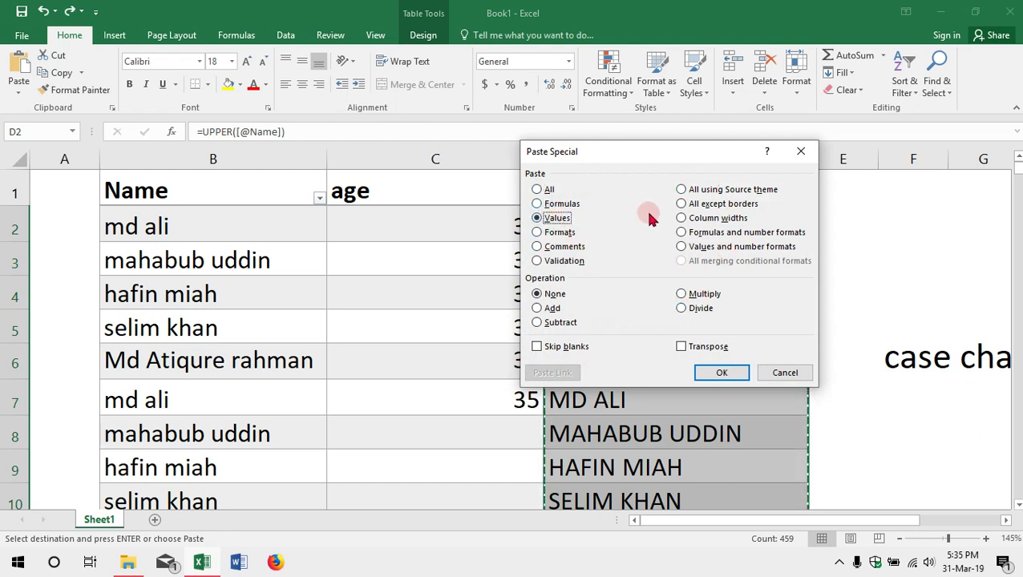
{"action": "left_click", "coordinate": [719, 374]}
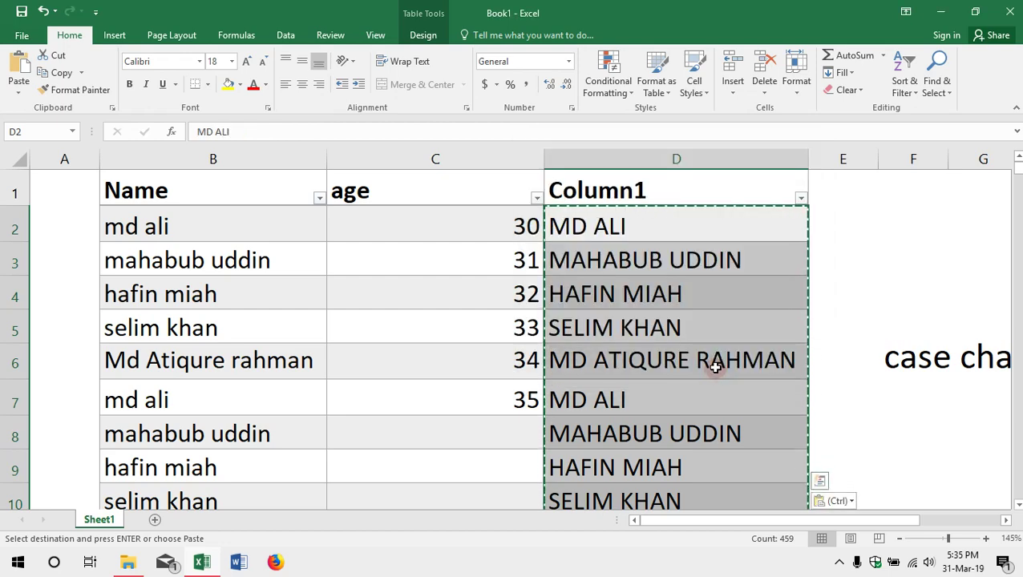
Step: Clear the original names from cells B2 through B5
{"action": "left_click", "coordinate": [210, 228]}
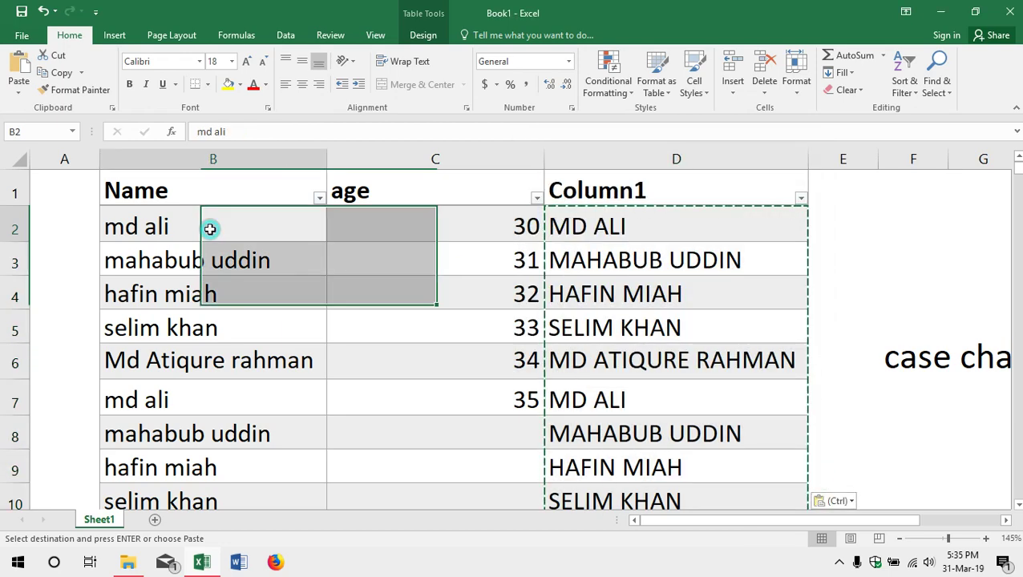
{"action": "key", "text": "Delete"}
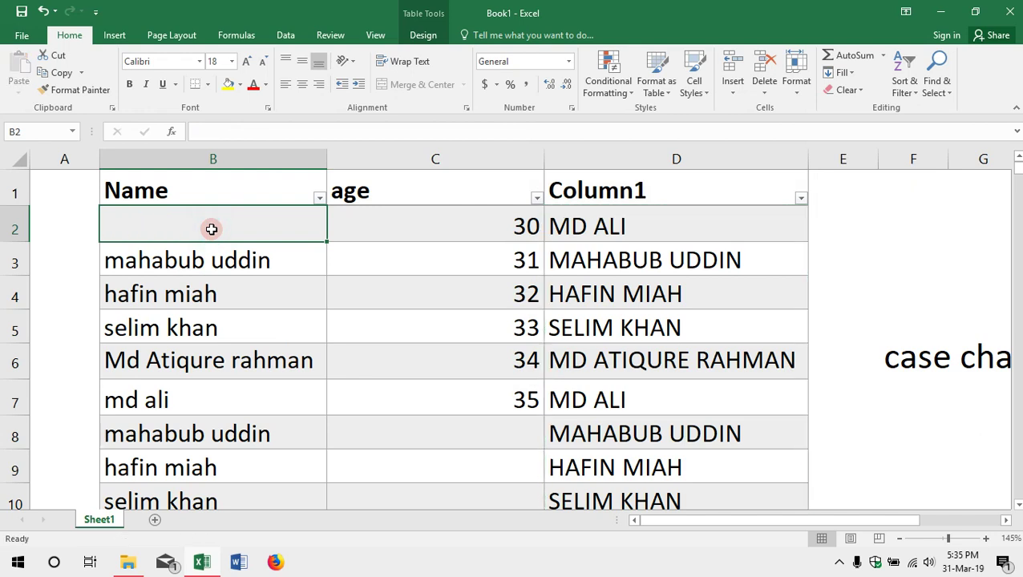
{"action": "key", "text": "Down"}
{"action": "key", "text": "Delete"}
{"action": "key", "text": "Down"}
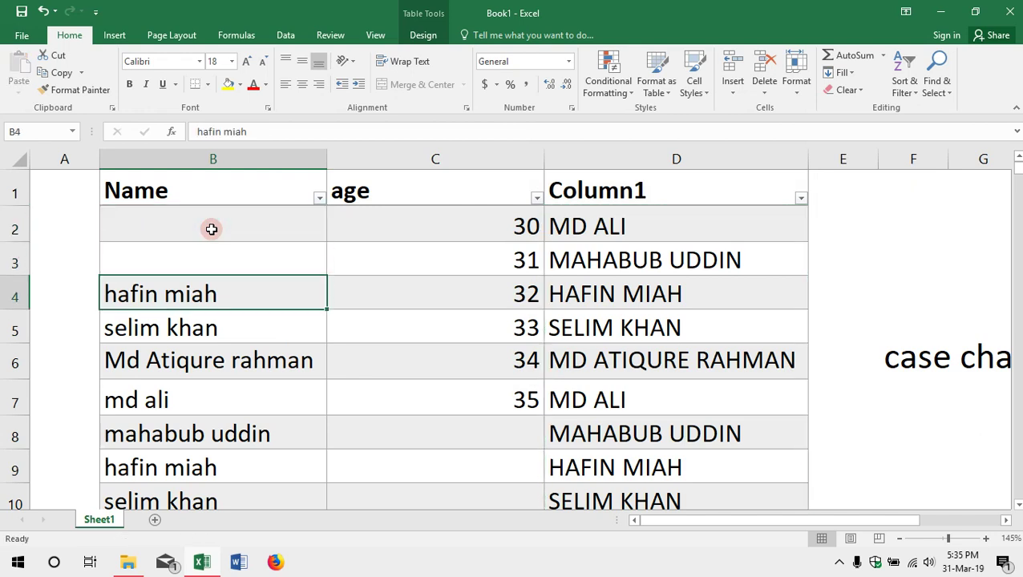
{"action": "key", "text": "Delete"}
{"action": "key", "text": "Down"}
{"action": "key", "text": "Delete"}
{"action": "key", "text": "Down"}
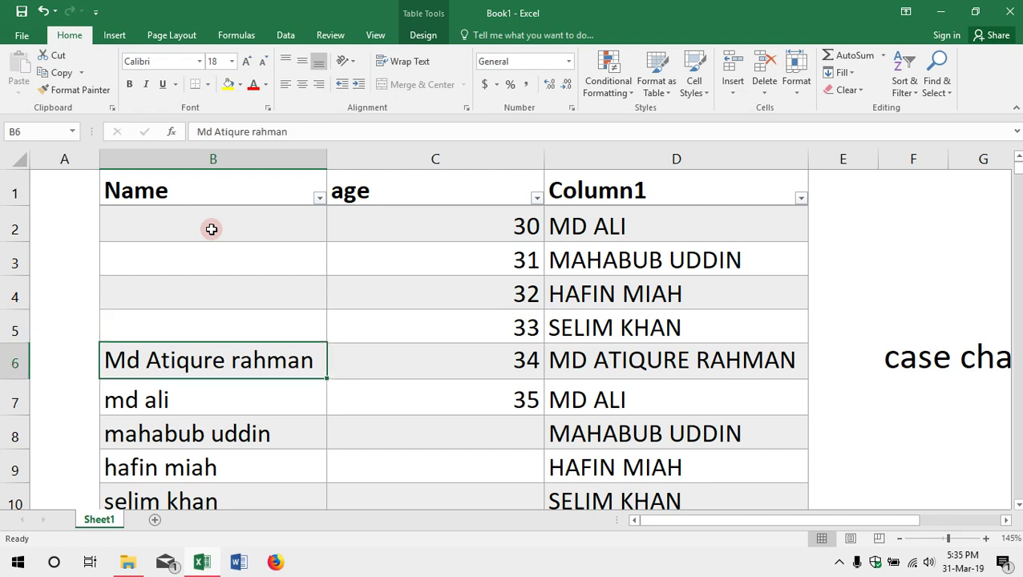
Step: Delete the whole Name column (B) and select the Column1 column
{"action": "left_click", "coordinate": [243, 155]}
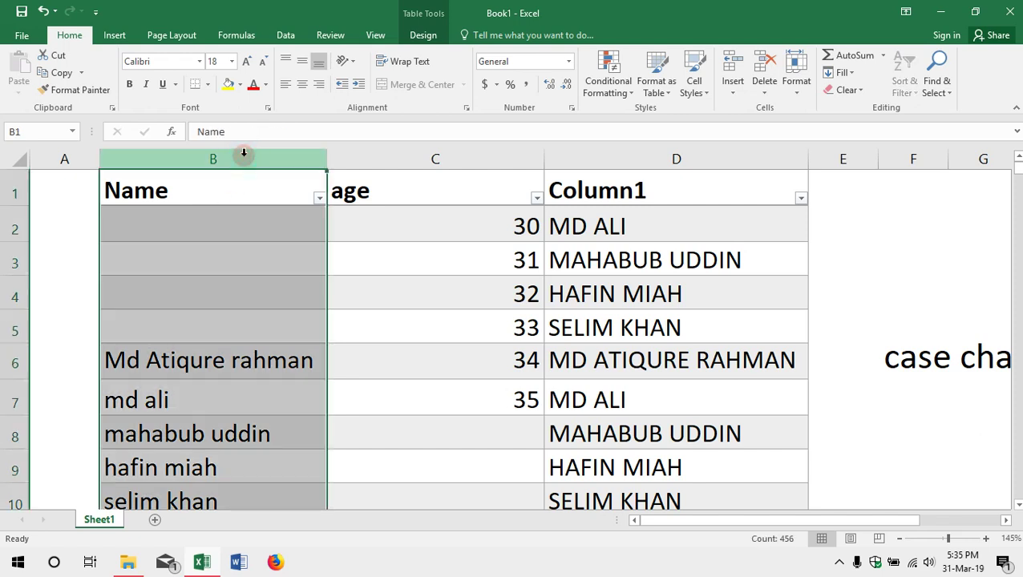
{"action": "left_click", "coordinate": [643, 156], "text": "ctrl"}
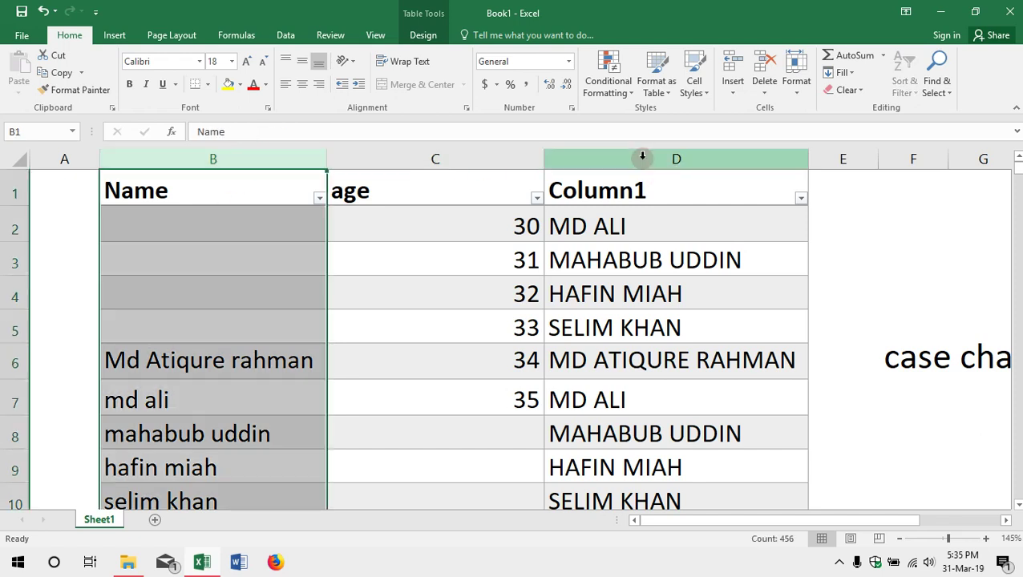
{"action": "left_click", "coordinate": [643, 156]}
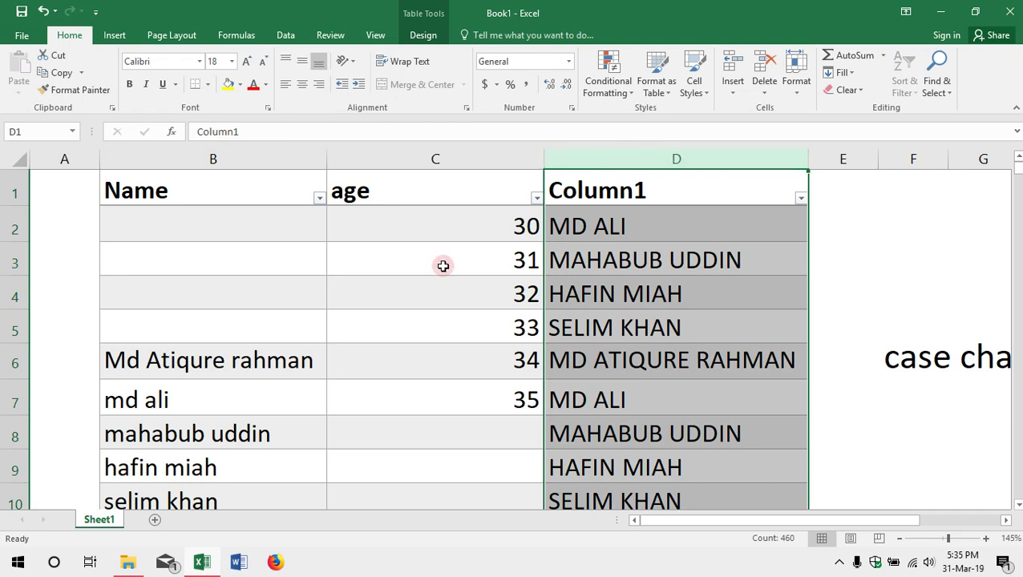
{"action": "left_click", "coordinate": [223, 152]}
{"action": "right_click", "coordinate": [225, 155]}
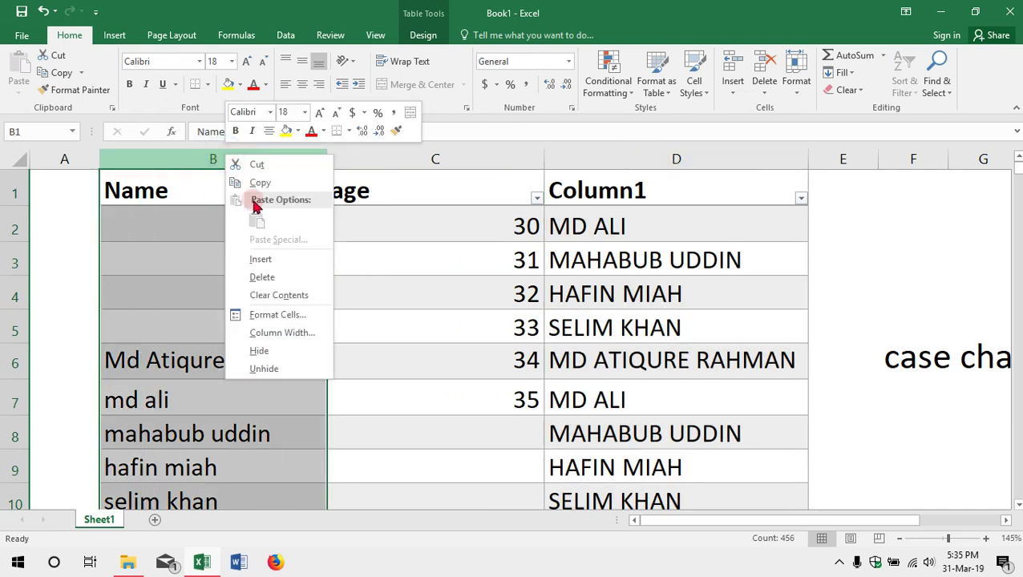
{"action": "left_click", "coordinate": [272, 276]}
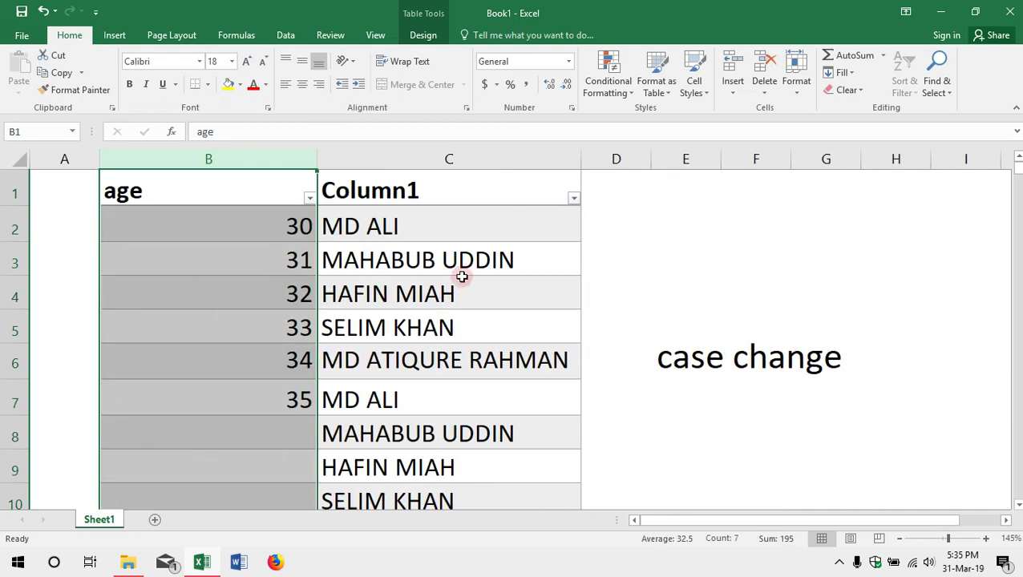
{"action": "left_click", "coordinate": [427, 160]}
Step: Cut Column1 and insert it at column B, shifting age to column C
{"action": "right_click", "coordinate": [427, 160]}
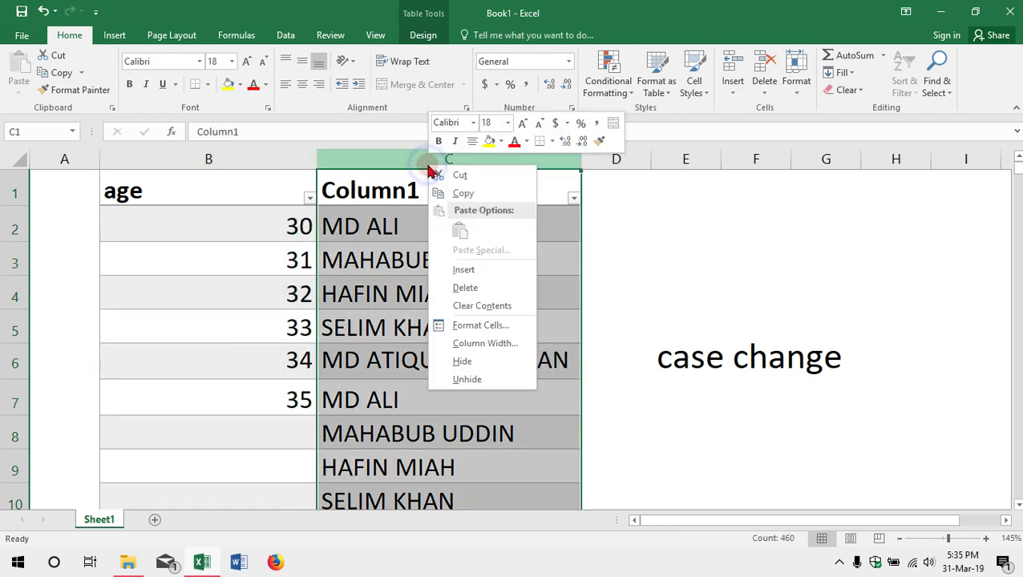
{"action": "left_click", "coordinate": [451, 172]}
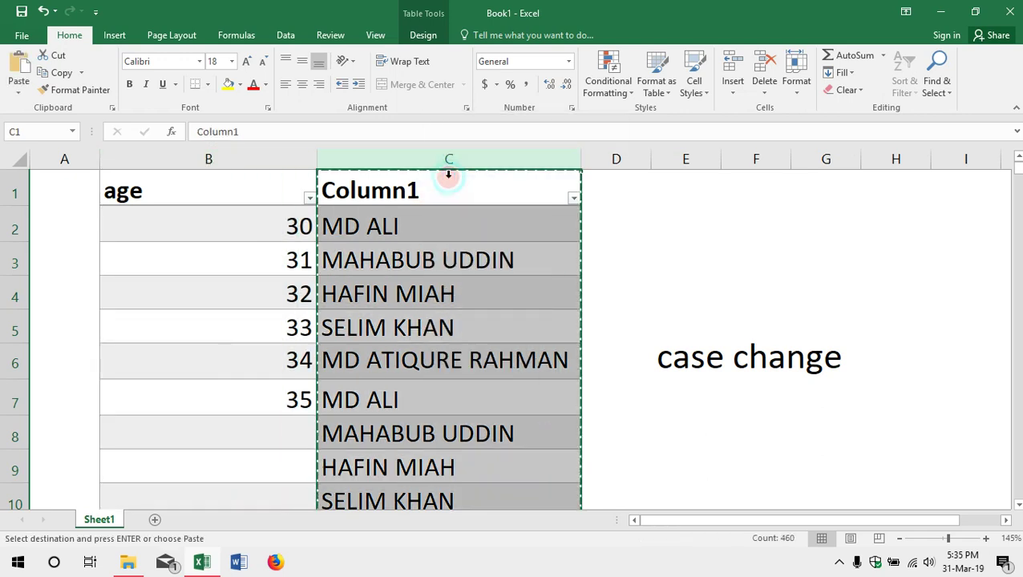
{"action": "left_click", "coordinate": [169, 159]}
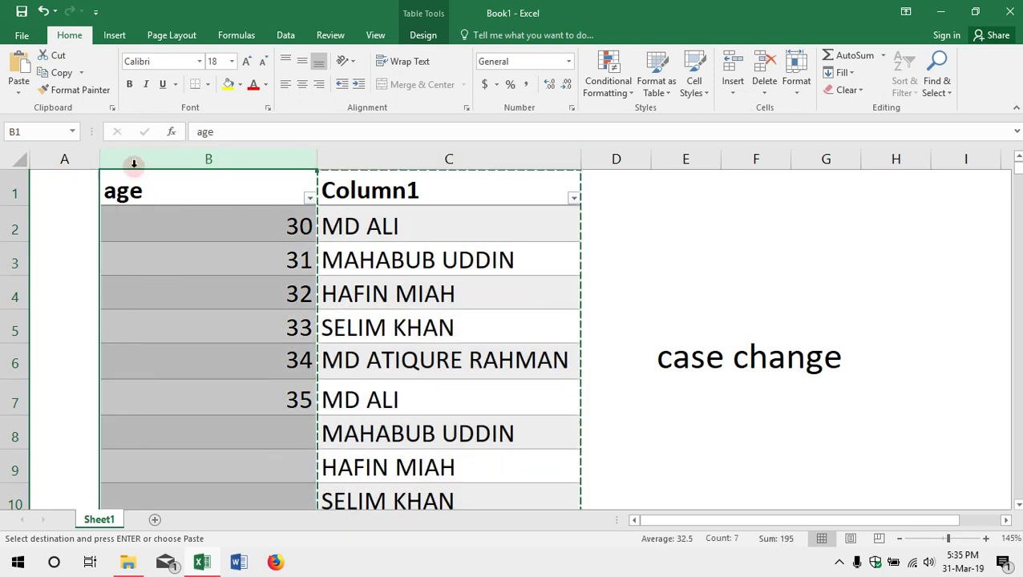
{"action": "left_click", "coordinate": [186, 159]}
{"action": "right_click", "coordinate": [187, 158]}
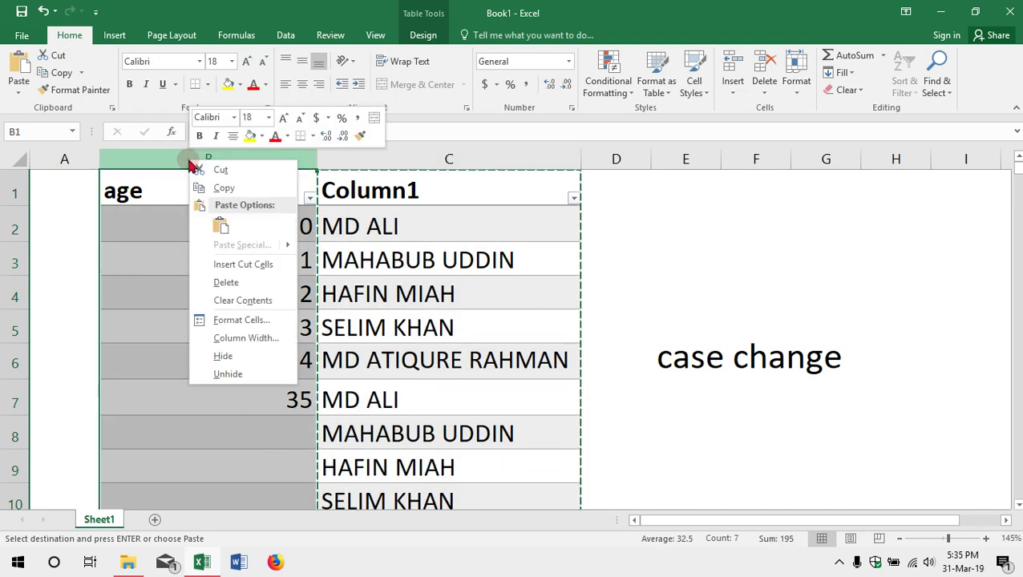
{"action": "left_click", "coordinate": [243, 267]}
{"action": "left_click", "coordinate": [154, 233]}
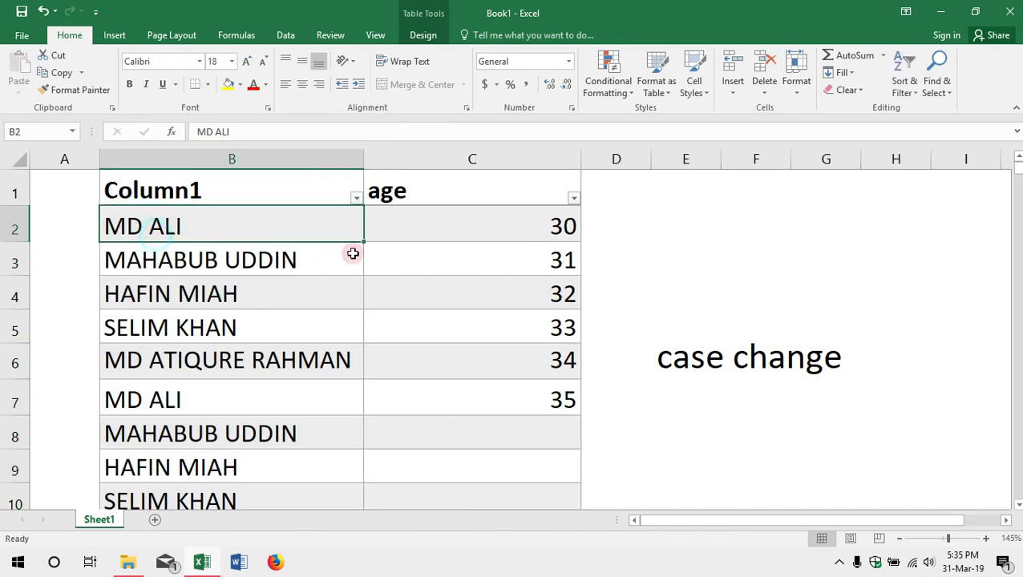
{"action": "scroll", "coordinate": [228, 291], "scroll_direction": "down", "scroll_amount": 11}
{"action": "scroll", "coordinate": [233, 296], "scroll_direction": "down", "scroll_amount": 2}
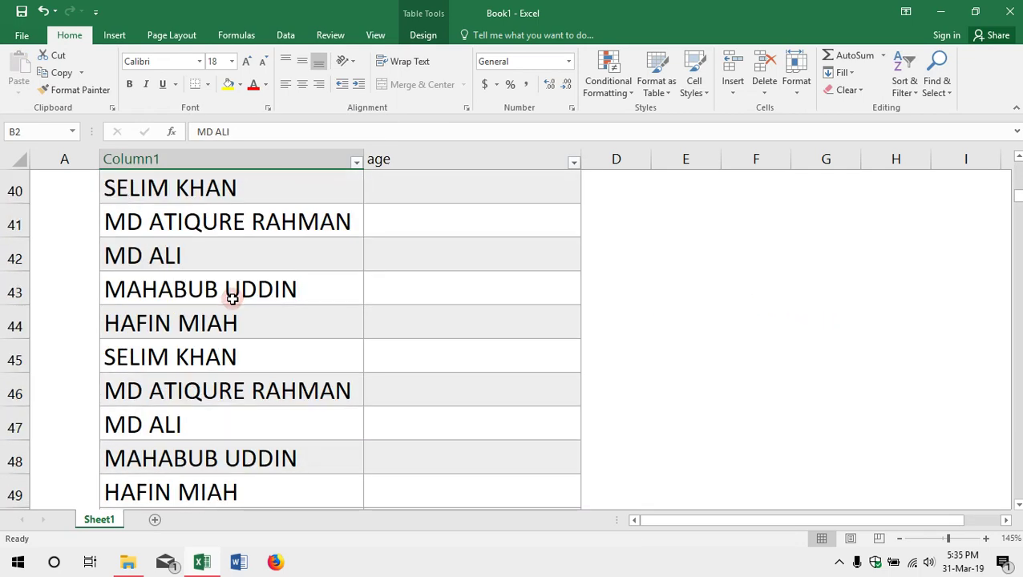
{"action": "scroll", "coordinate": [240, 284], "scroll_direction": "up", "scroll_amount": 13}
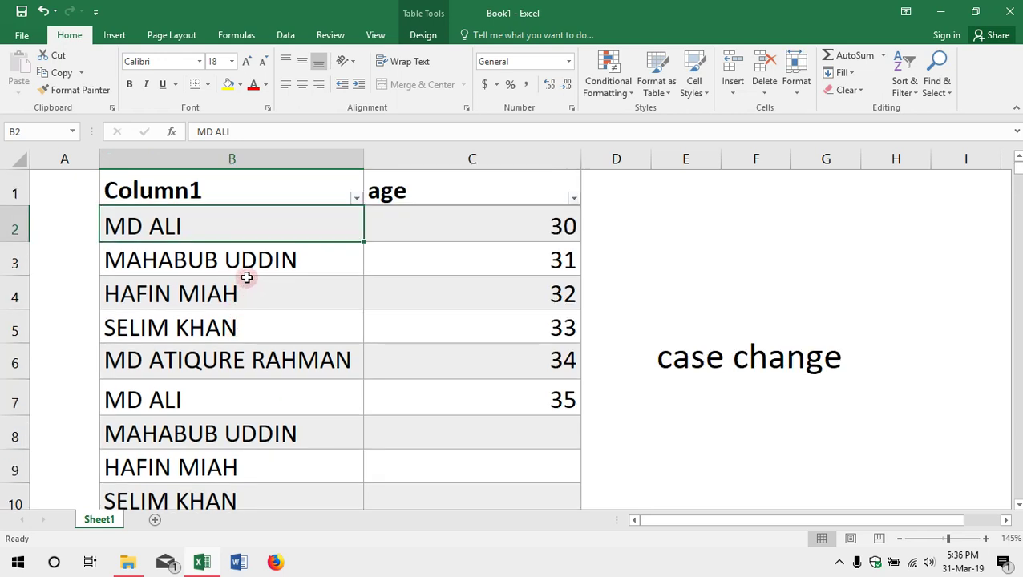
{"action": "left_click", "coordinate": [621, 232]}
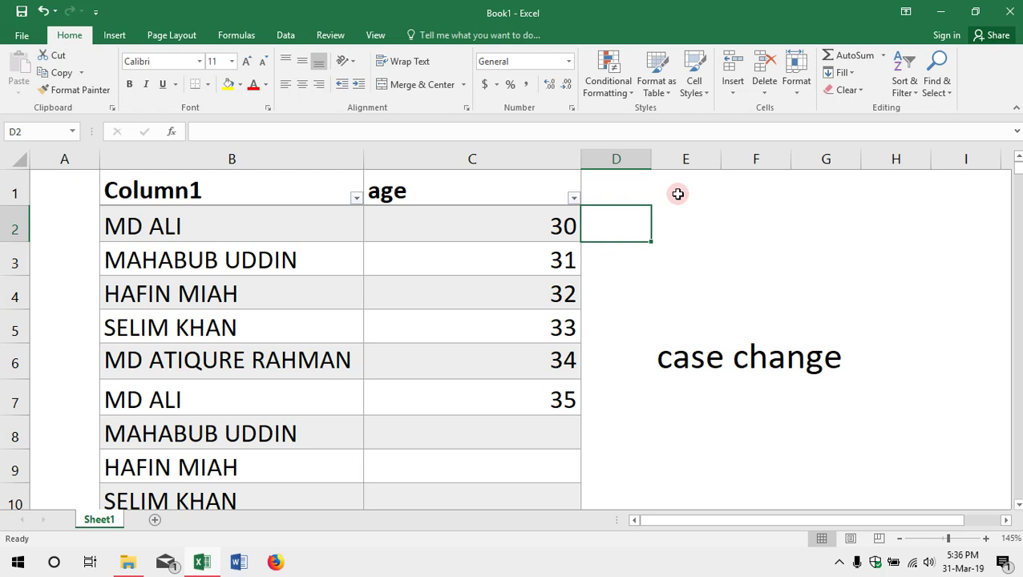
Step: Type = in cell D2 to begin a new formula
{"action": "type", "text": "=p"}
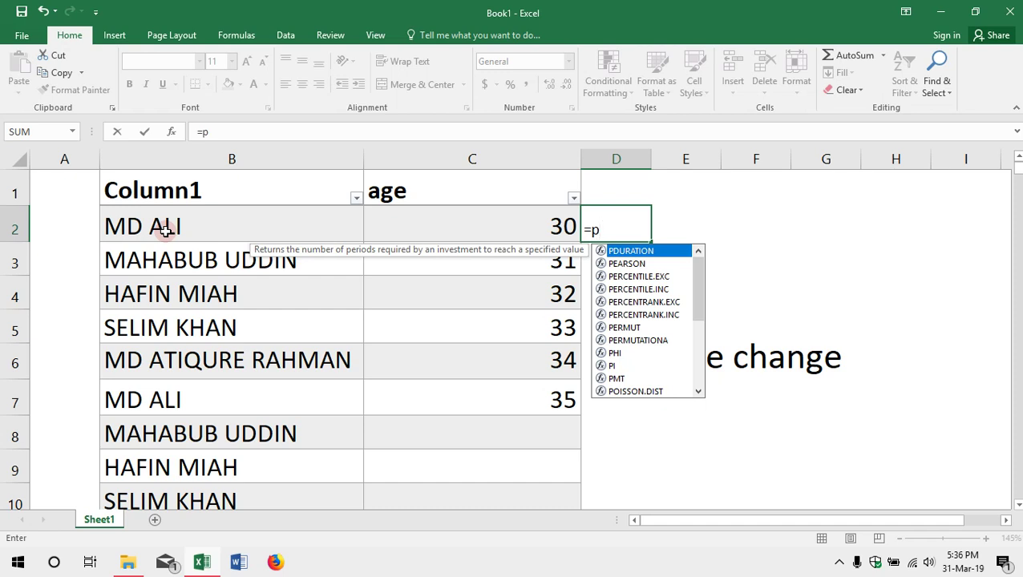
{"action": "type", "text": "rop"}
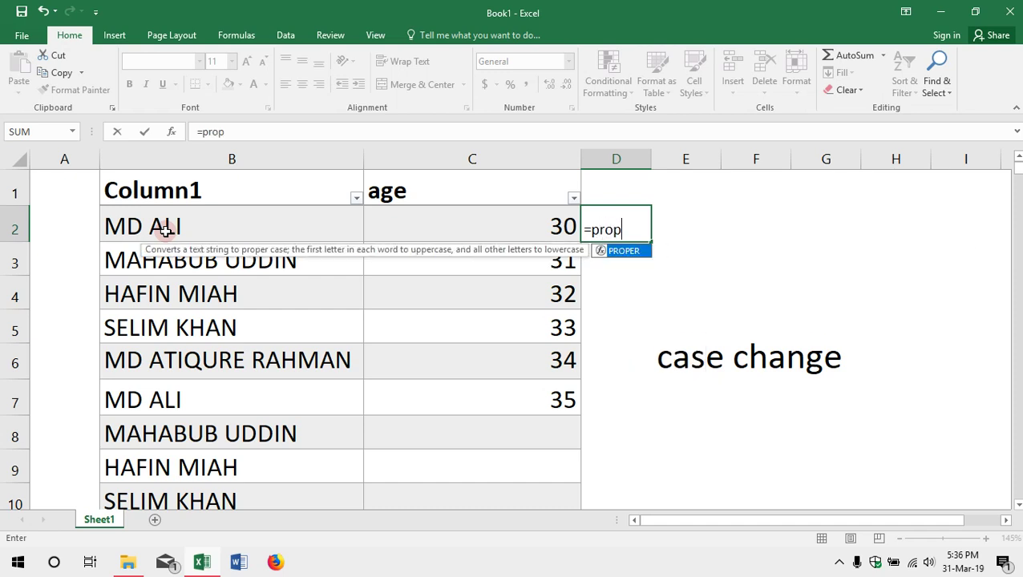
{"action": "type", "text": "er"}
{"action": "key", "text": "Tab"}
{"action": "left_click", "coordinate": [205, 218]}
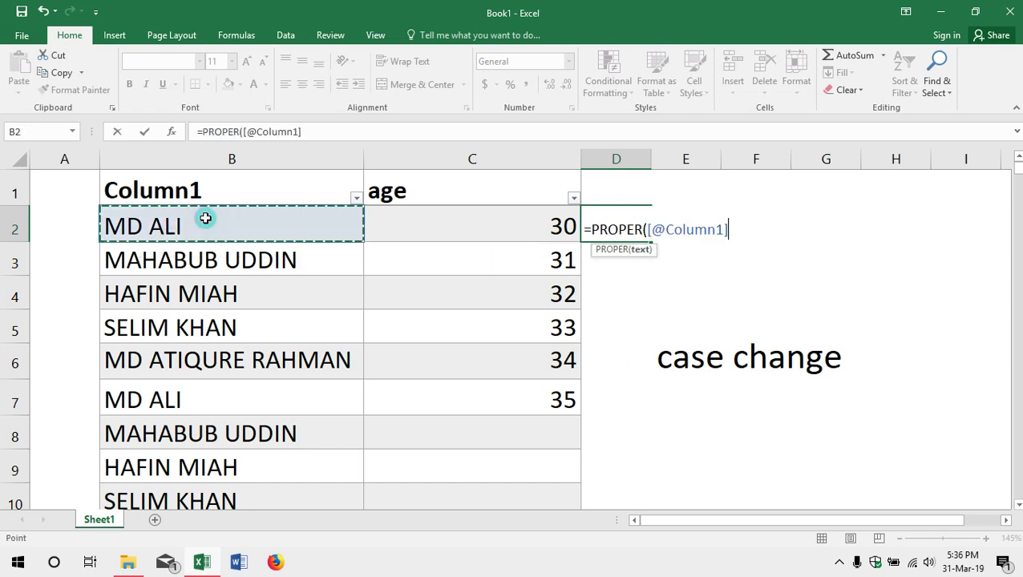
{"action": "key", "text": "Return"}
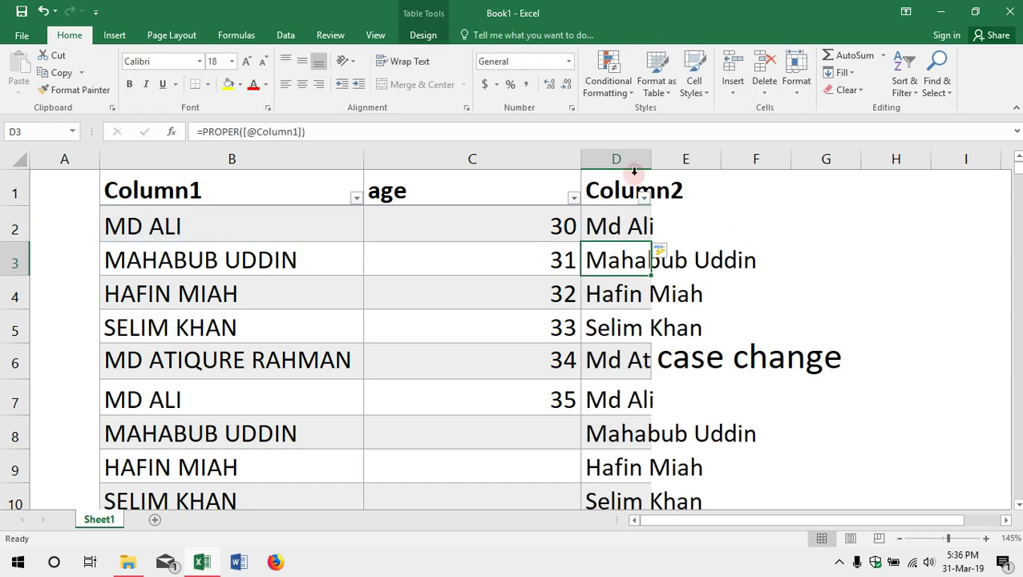
{"action": "double_click", "coordinate": [648, 161]}
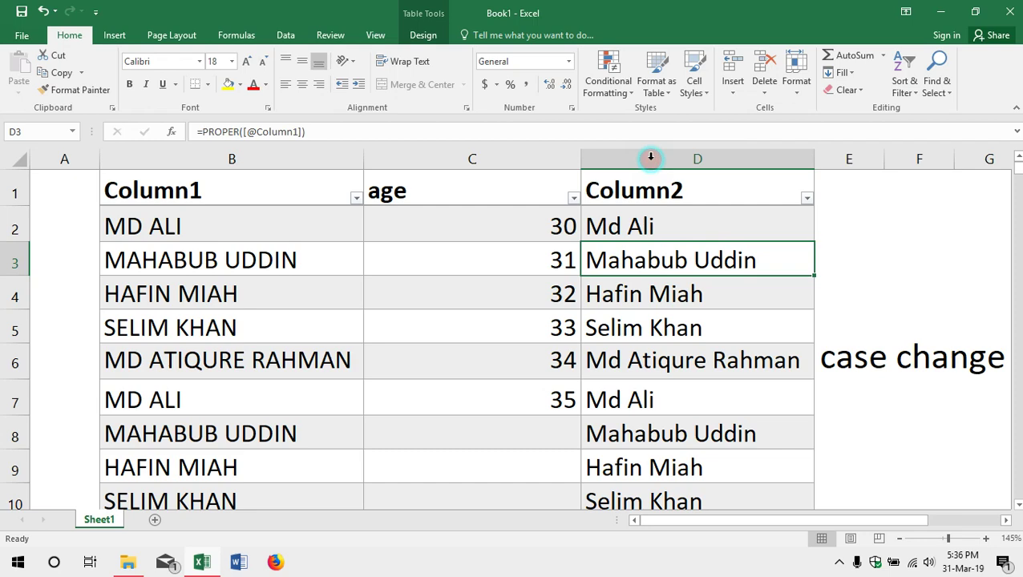
Step: Check the proper-case names in D2 through D6
{"action": "left_click", "coordinate": [614, 227]}
{"action": "left_click", "coordinate": [609, 258]}
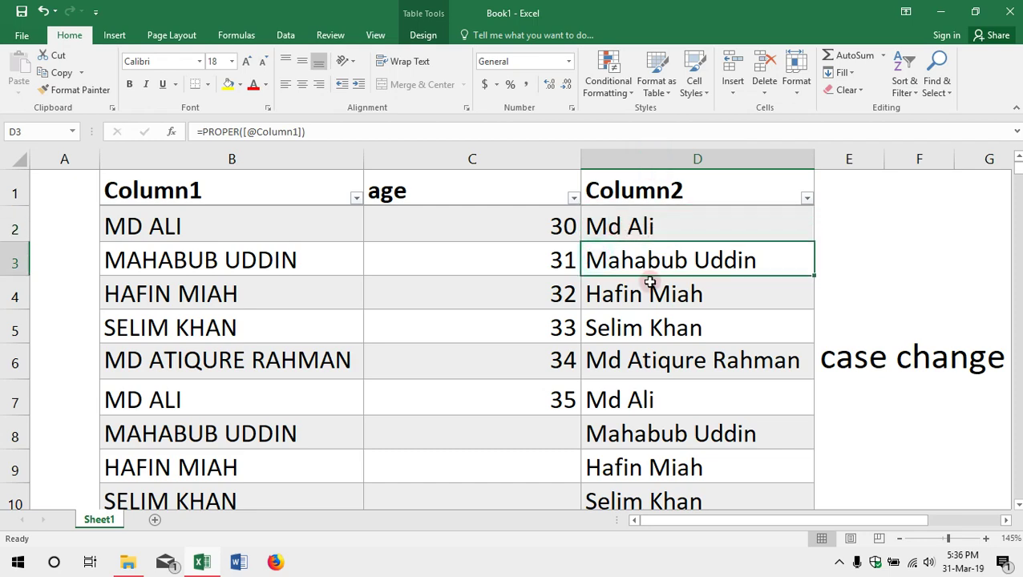
{"action": "left_click", "coordinate": [651, 288]}
{"action": "left_click", "coordinate": [651, 325]}
{"action": "left_click", "coordinate": [646, 360]}
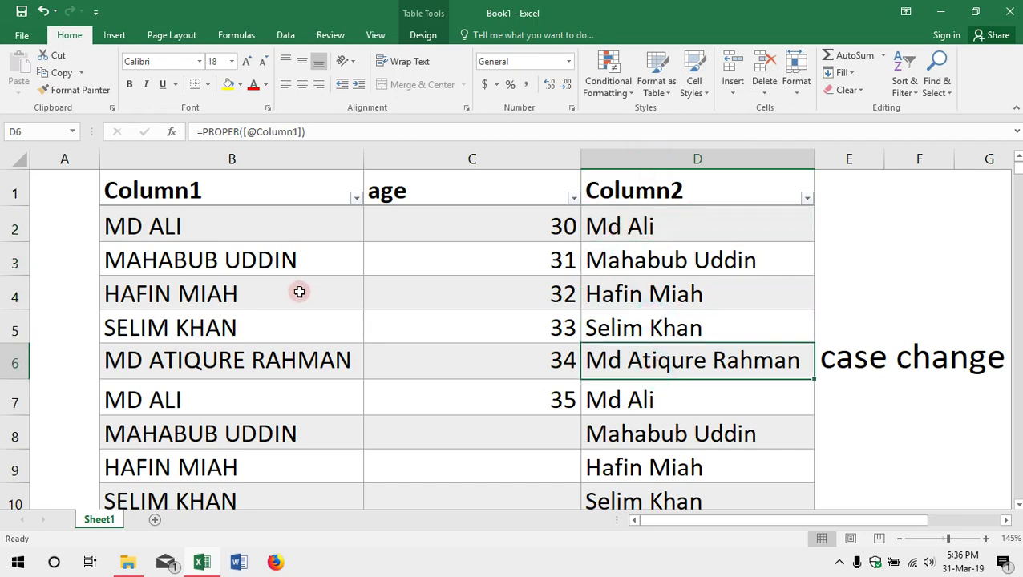
{"action": "scroll", "coordinate": [299, 291], "scroll_direction": "down", "scroll_amount": 1}
{"action": "scroll", "coordinate": [300, 292], "scroll_direction": "up", "scroll_amount": 1}
Step: Confirm Column2 reaches the last row, then return to D2
{"action": "left_click", "coordinate": [628, 226]}
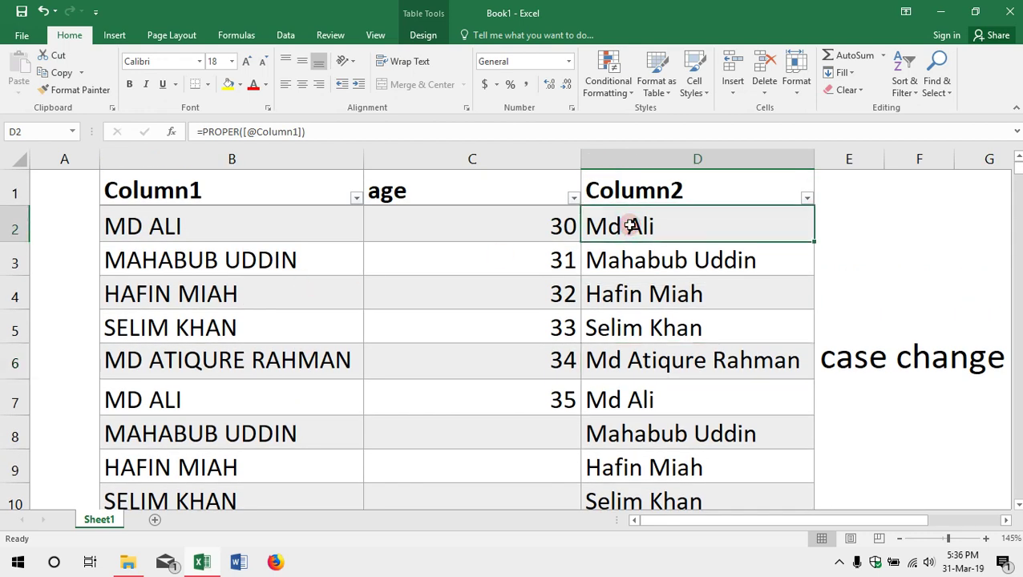
{"action": "key", "text": "ctrl+shift+Down"}
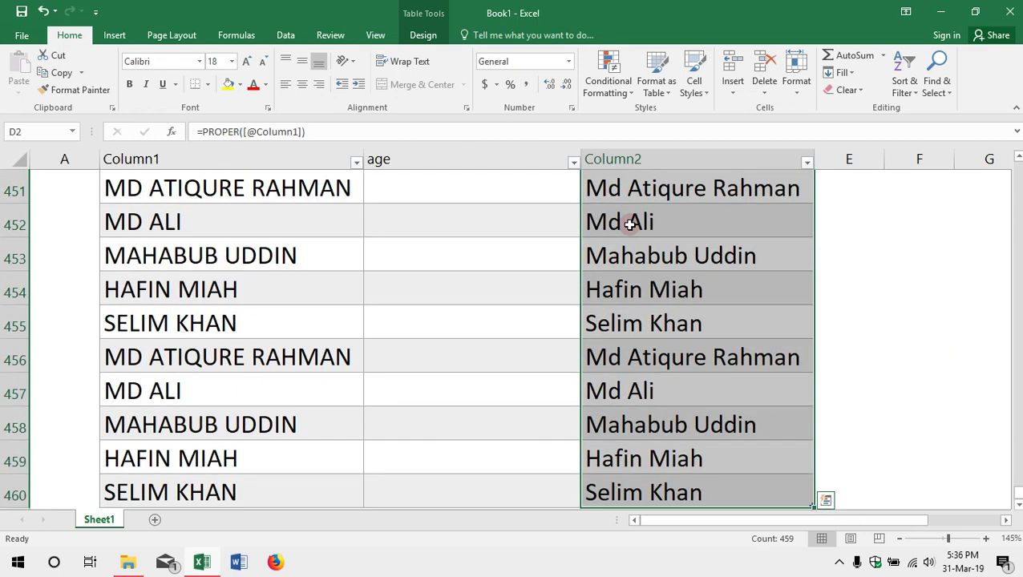
{"action": "left_click", "coordinate": [657, 260]}
{"action": "scroll", "coordinate": [658, 260], "scroll_direction": "up", "scroll_amount": 20}
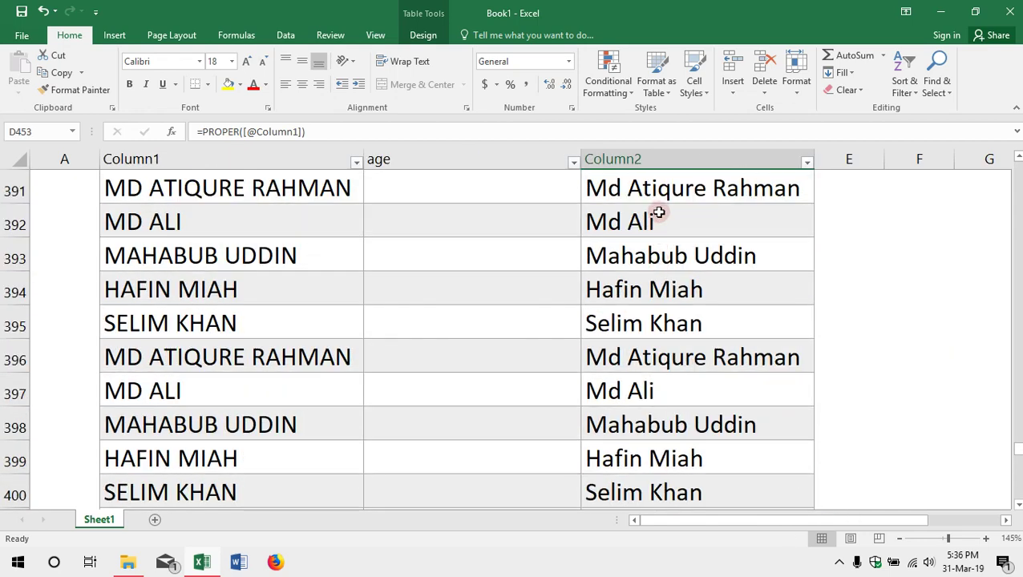
{"action": "scroll", "coordinate": [665, 217], "scroll_direction": "up", "scroll_amount": 20}
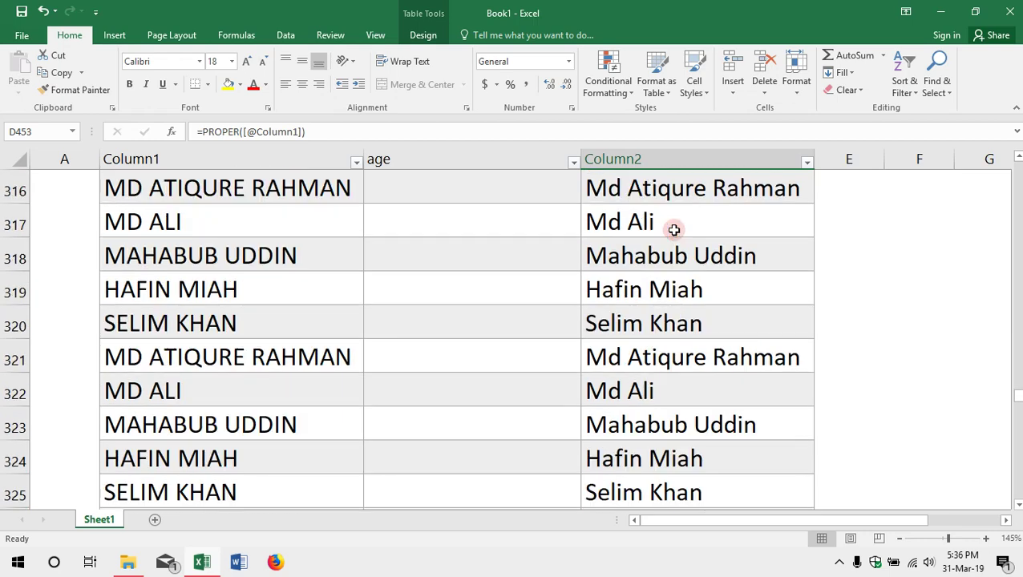
{"action": "key", "text": "ctrl+Home"}
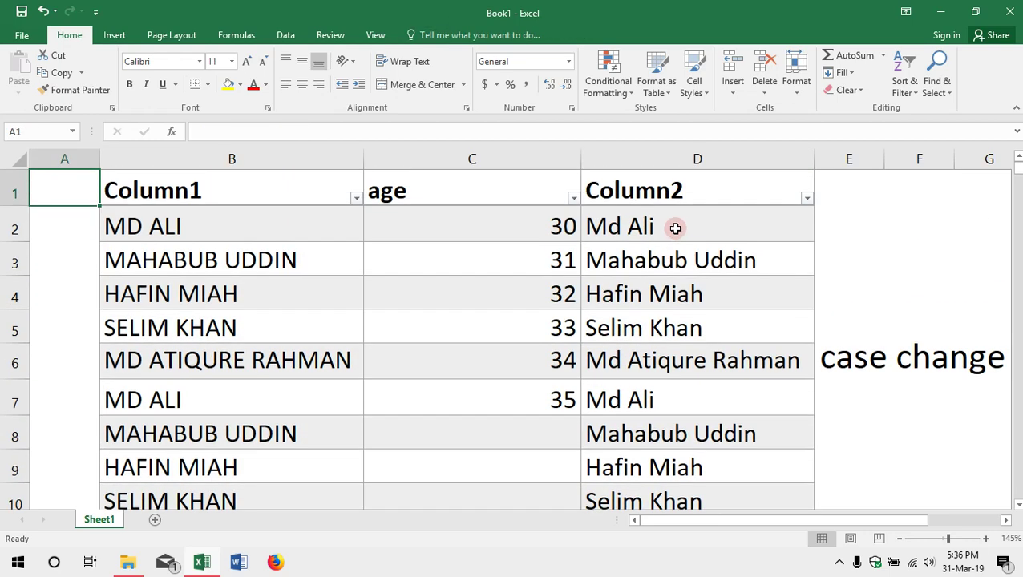
{"action": "left_click", "coordinate": [668, 225]}
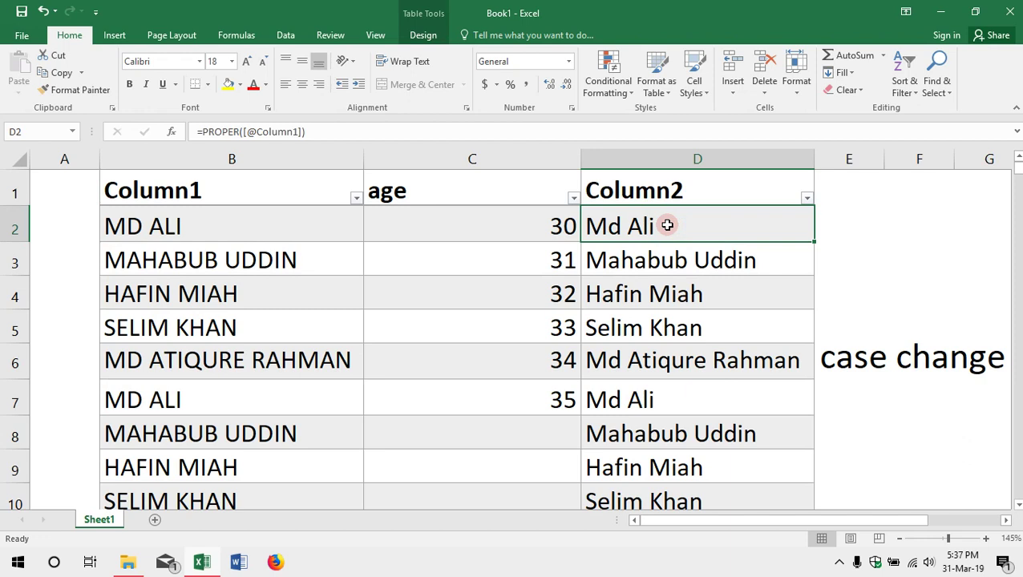
Step: Copy all proper-case names in Column2 down to row 460
{"action": "key", "text": "ctrl+shift+Down"}
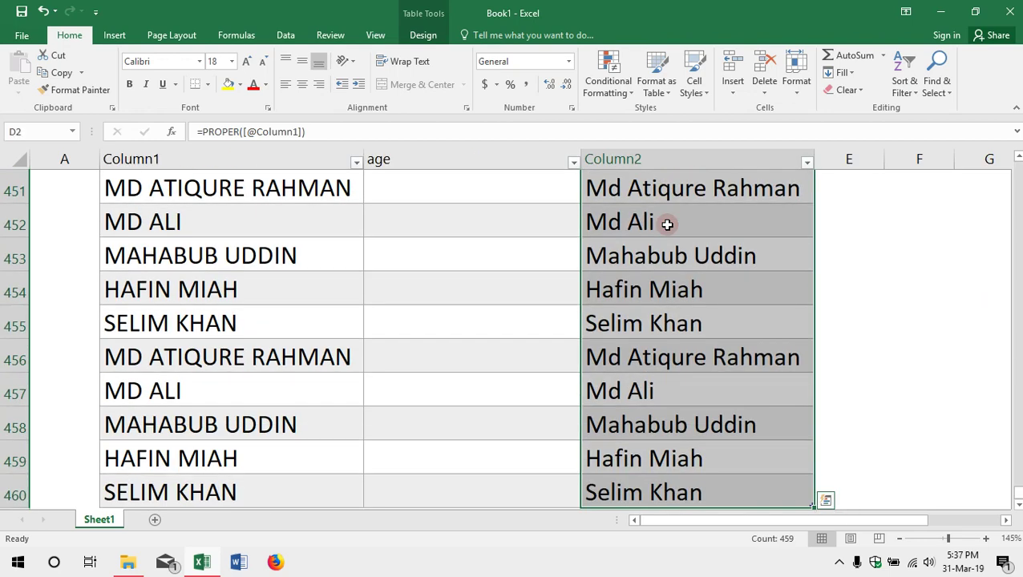
{"action": "right_click", "coordinate": [723, 300]}
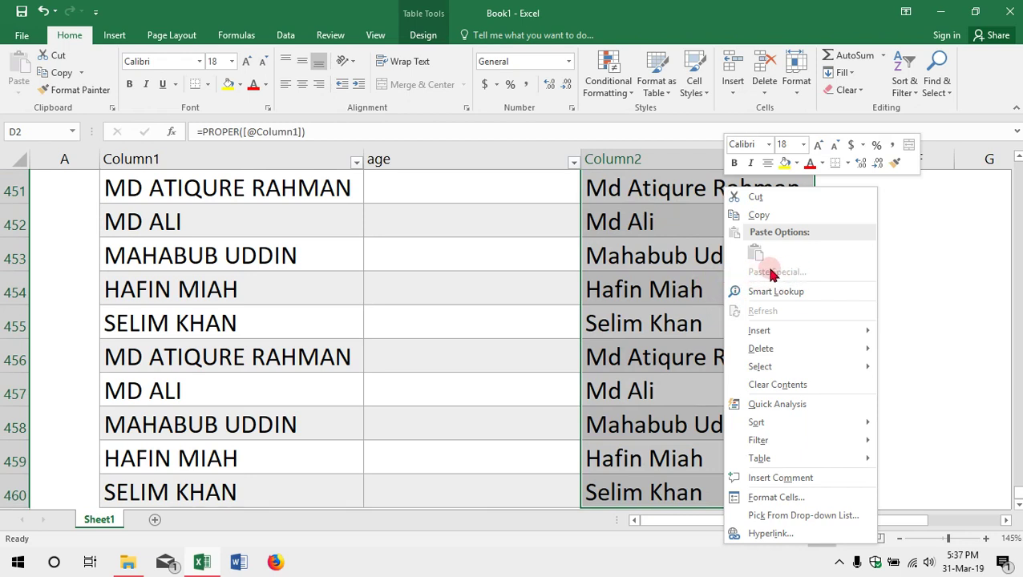
{"action": "left_click", "coordinate": [759, 214]}
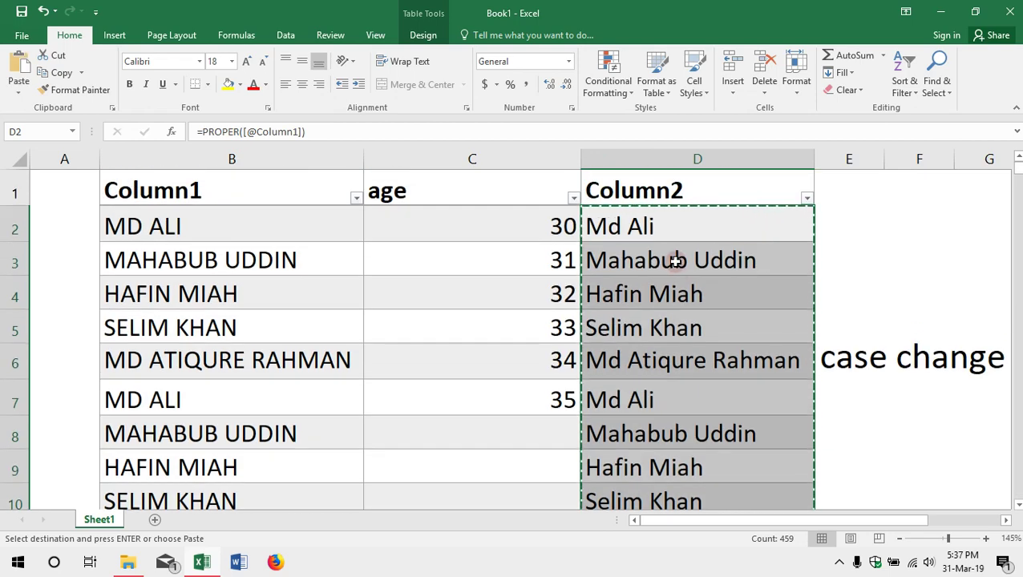
Step: Paste Special the copied Column2 back onto itself as values only
{"action": "right_click", "coordinate": [676, 267]}
{"action": "mouse_move", "coordinate": [735, 277]}
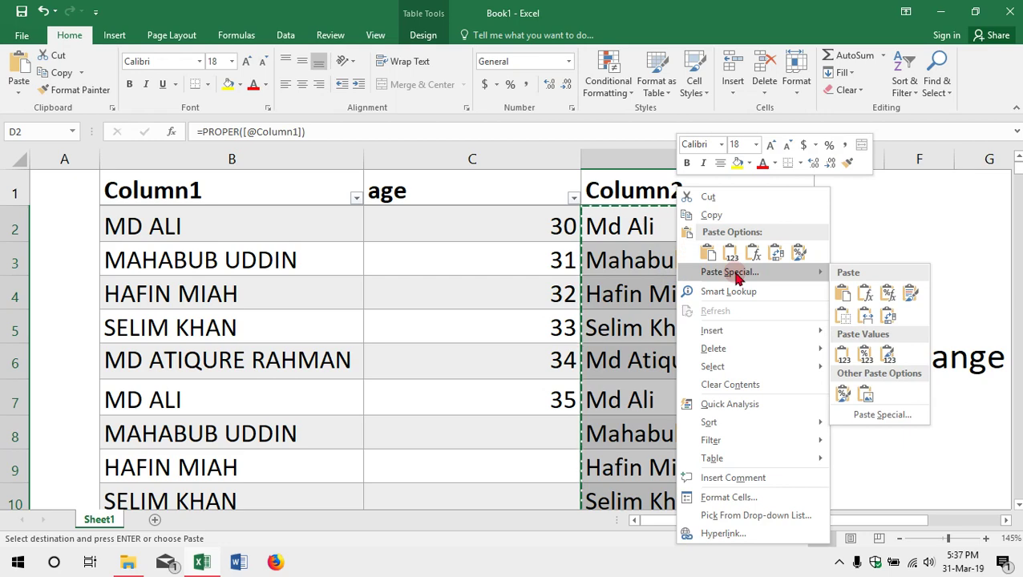
{"action": "left_click", "coordinate": [736, 273]}
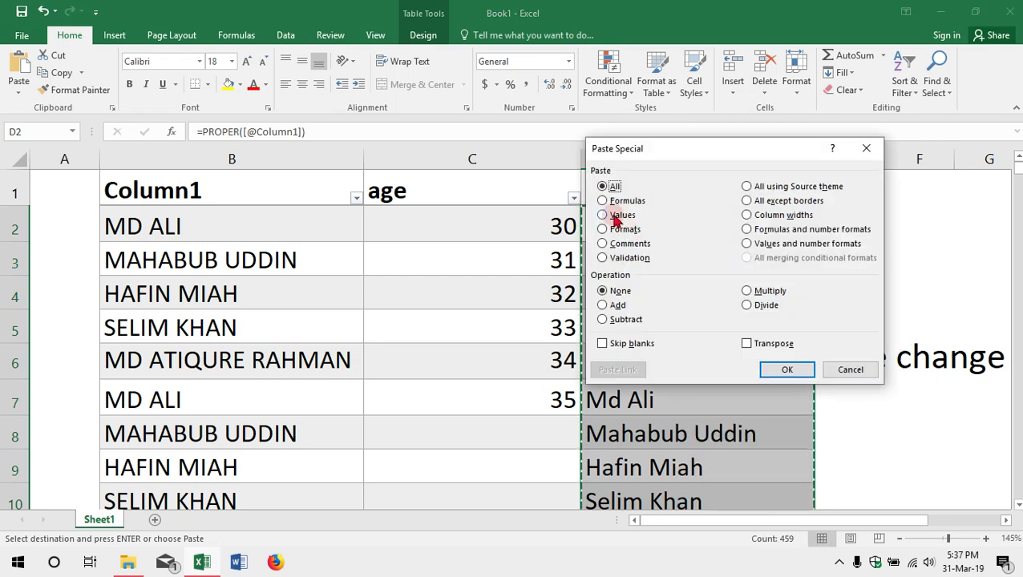
{"action": "left_click", "coordinate": [614, 221]}
{"action": "left_click", "coordinate": [786, 369]}
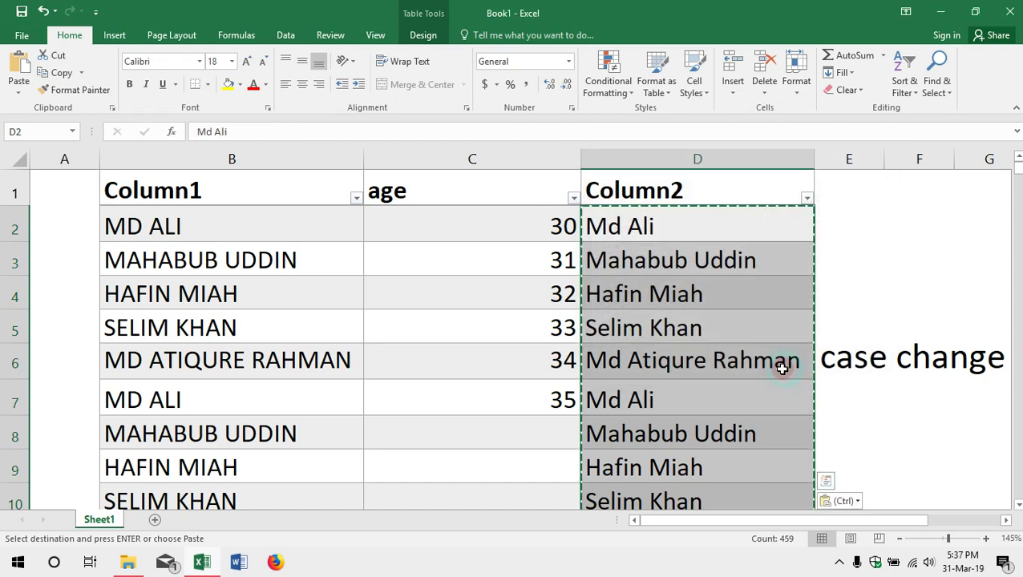
Step: Delete the uppercase Column1 names column from the table
{"action": "left_click", "coordinate": [234, 155]}
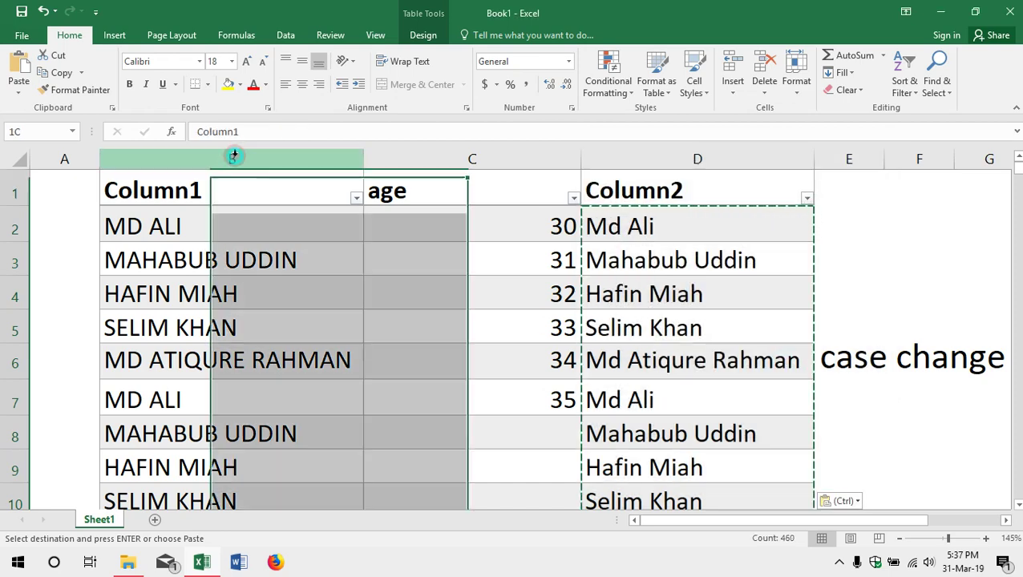
{"action": "right_click", "coordinate": [234, 155]}
{"action": "left_click", "coordinate": [284, 279]}
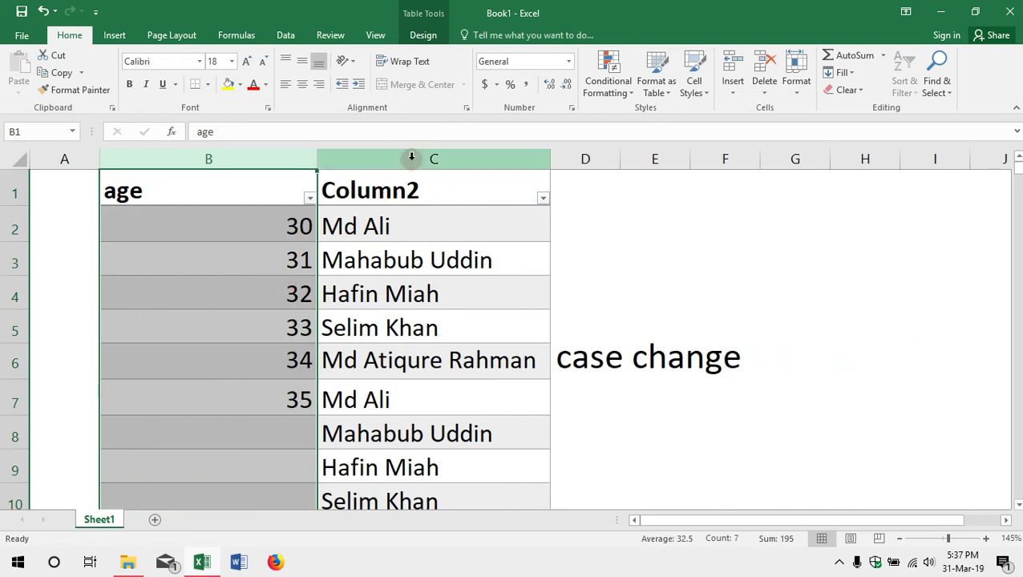
Step: Select the entire proper-case Column2 table column
{"action": "left_click", "coordinate": [435, 217]}
{"action": "left_click", "coordinate": [434, 194]}
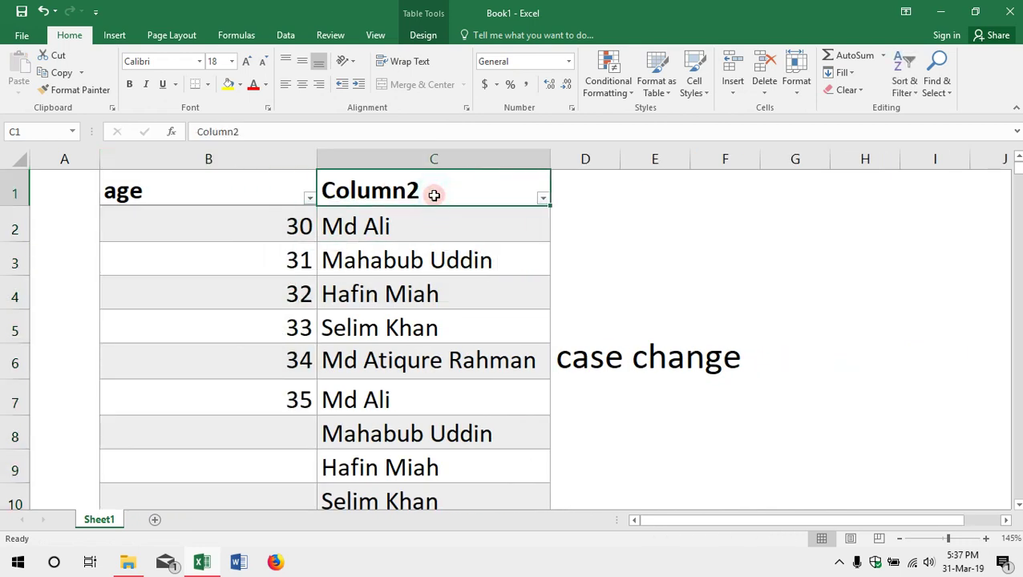
{"action": "key", "text": "ctrl+shift+Down"}
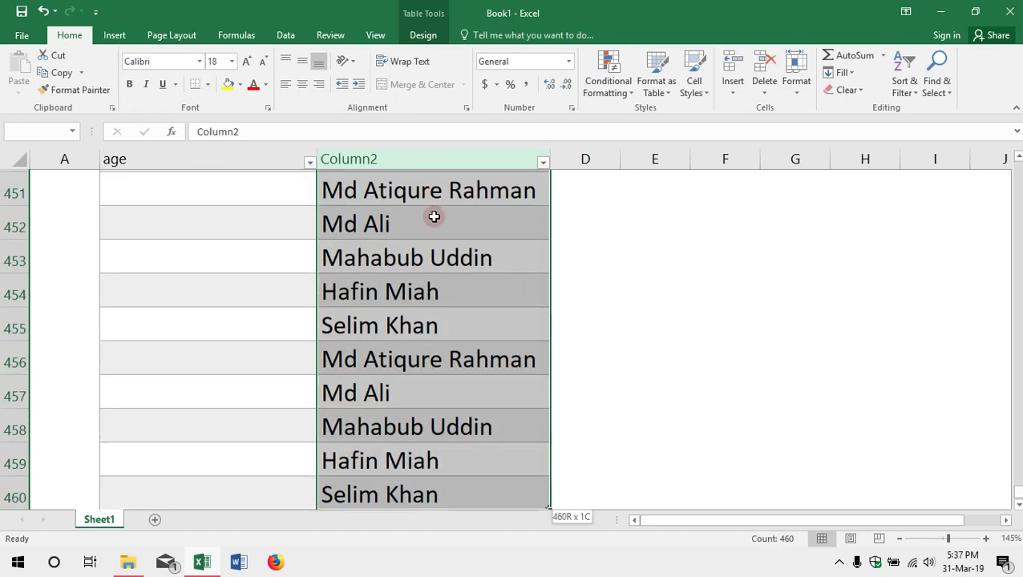
{"action": "scroll", "coordinate": [445, 233], "scroll_direction": "up", "scroll_amount": 12}
{"action": "scroll", "coordinate": [450, 245], "scroll_direction": "up", "scroll_amount": 20}
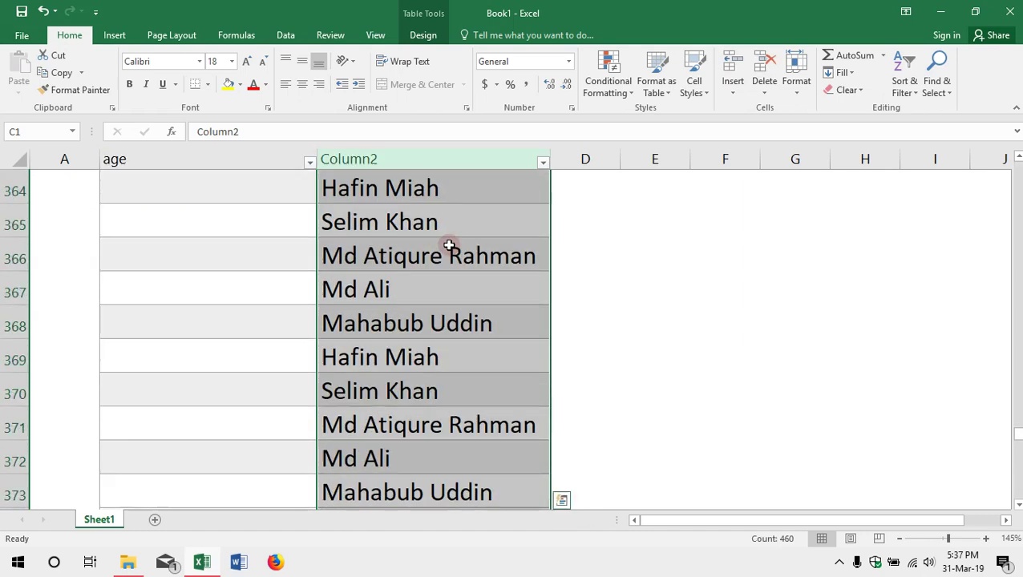
{"action": "key", "text": "ctrl+Home"}
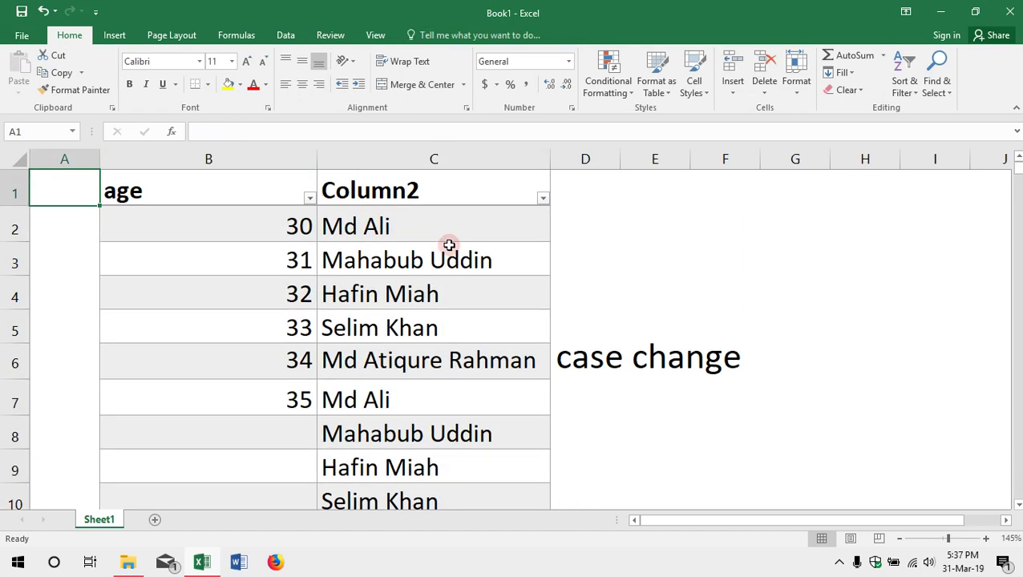
{"action": "left_click", "coordinate": [452, 194]}
{"action": "left_click", "coordinate": [446, 167]}
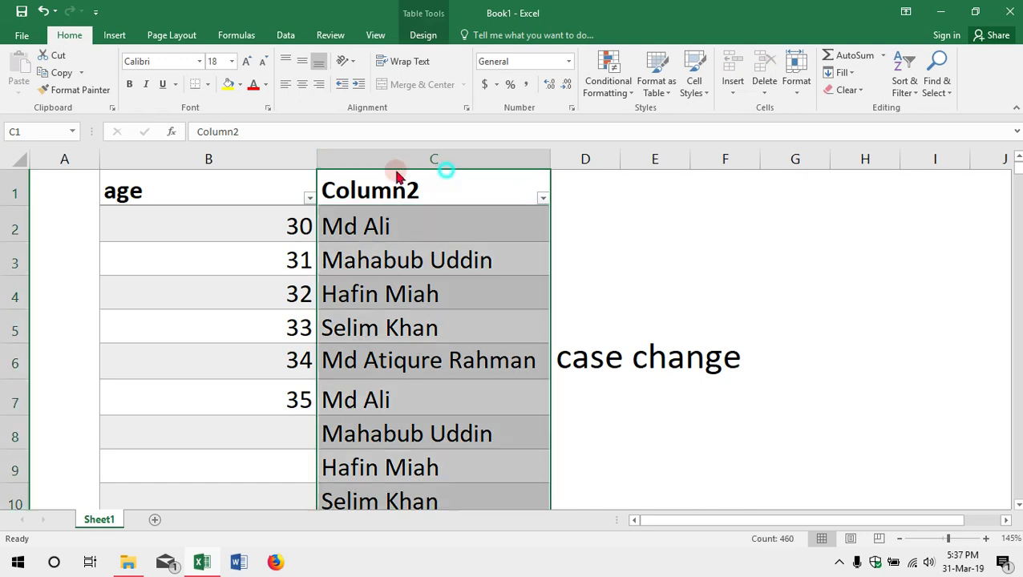
Step: Drag Column2 in front of the age column, undo the move, and reselect Column2's header
{"action": "left_click_drag", "start_coordinate": [393, 169], "coordinate": [117, 191]}
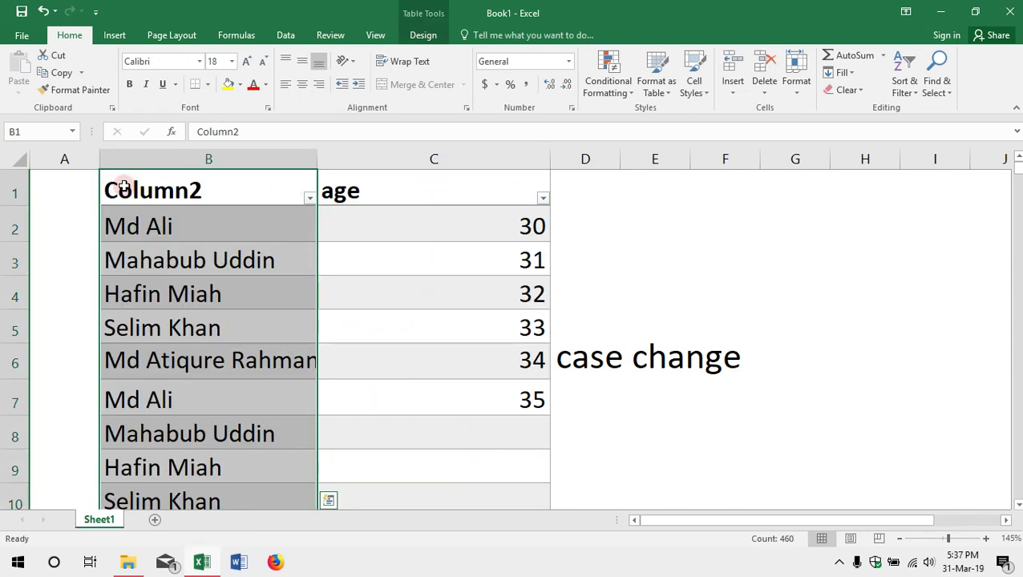
{"action": "left_click", "coordinate": [350, 273]}
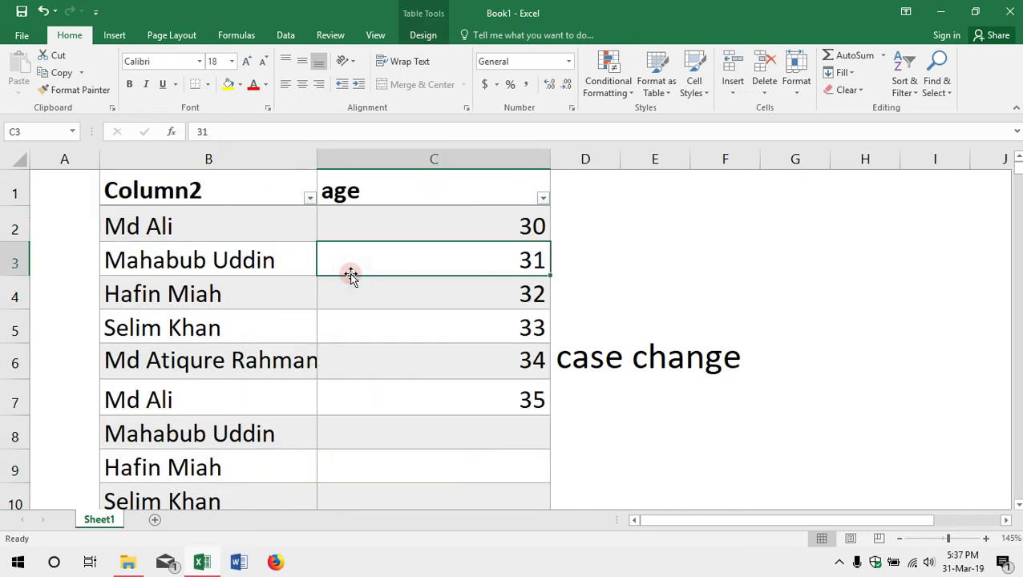
{"action": "key", "text": "ctrl+z"}
{"action": "left_click", "coordinate": [404, 245]}
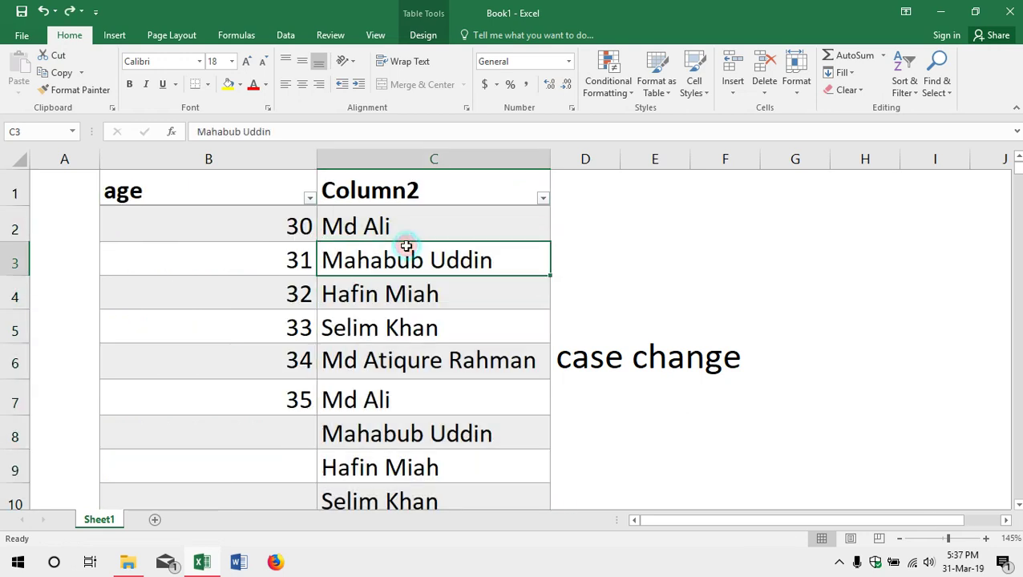
{"action": "left_click", "coordinate": [405, 189]}
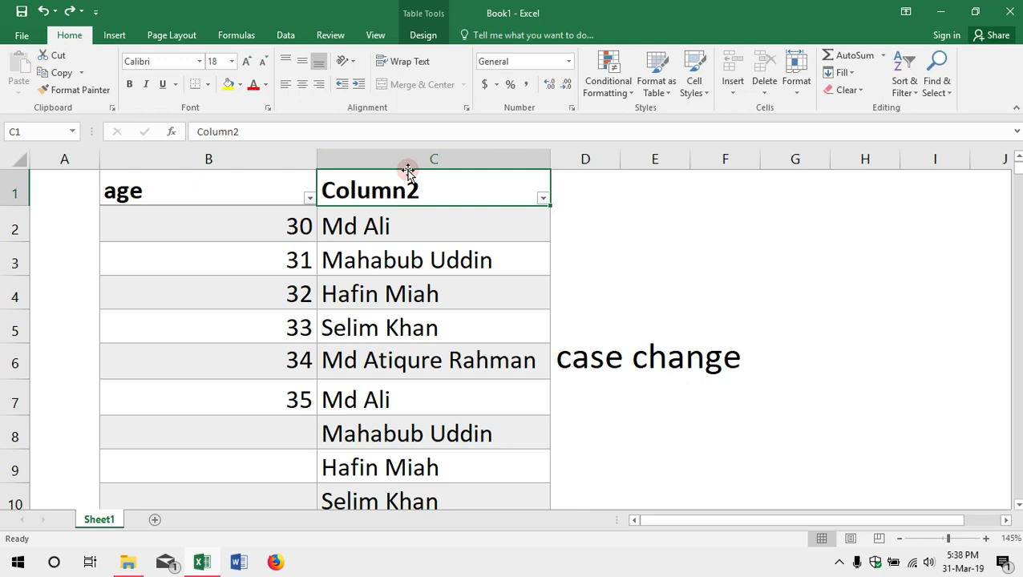
Step: Move the Column2 names into column B, ahead of the age column
{"action": "left_click", "coordinate": [408, 170]}
{"action": "left_click_drag", "start_coordinate": [406, 174], "coordinate": [99, 181]}
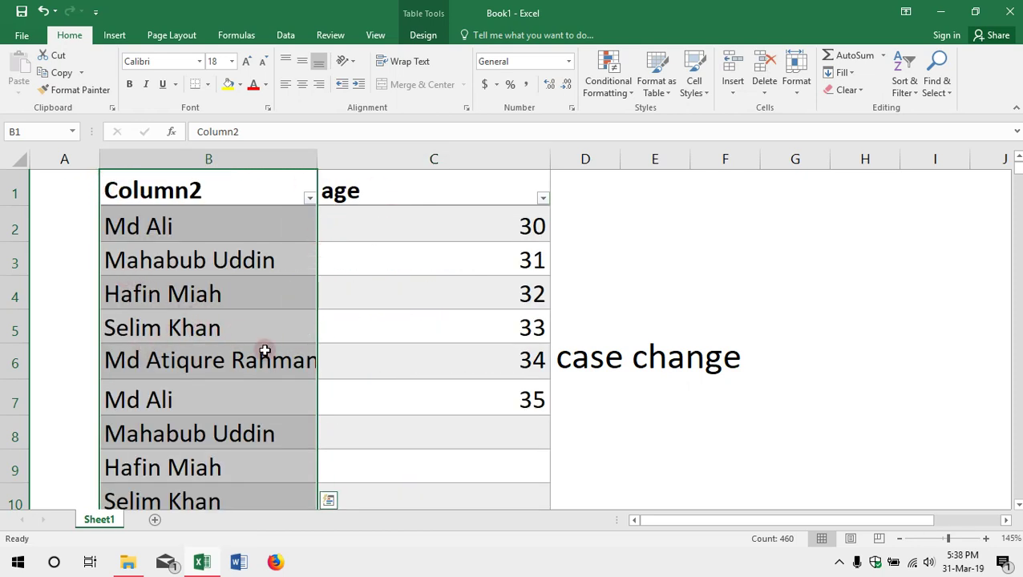
{"action": "left_click", "coordinate": [260, 346]}
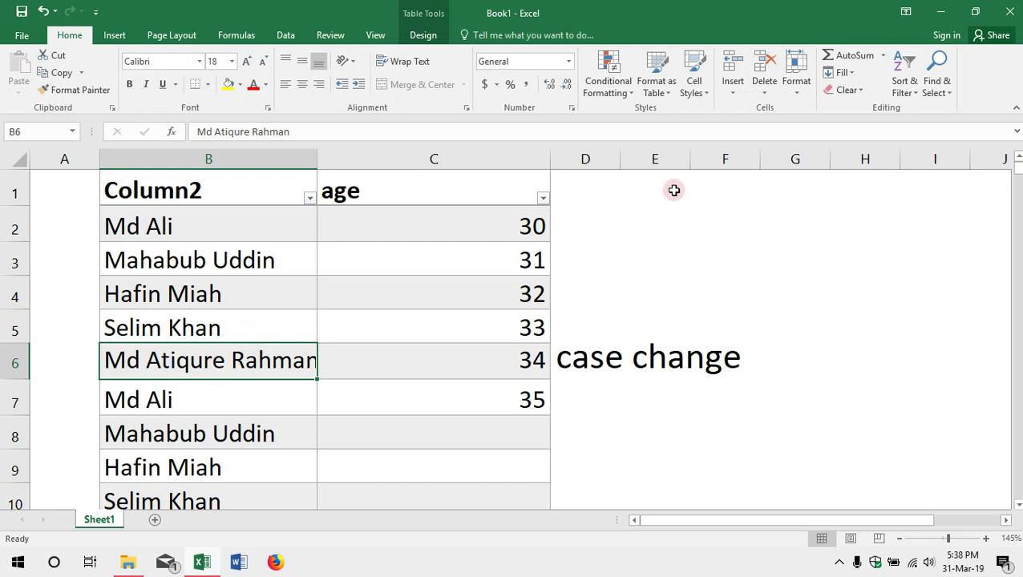
Step: Select the age values in column C from C2 downward
{"action": "left_click_drag", "start_coordinate": [595, 159], "coordinate": [724, 163]}
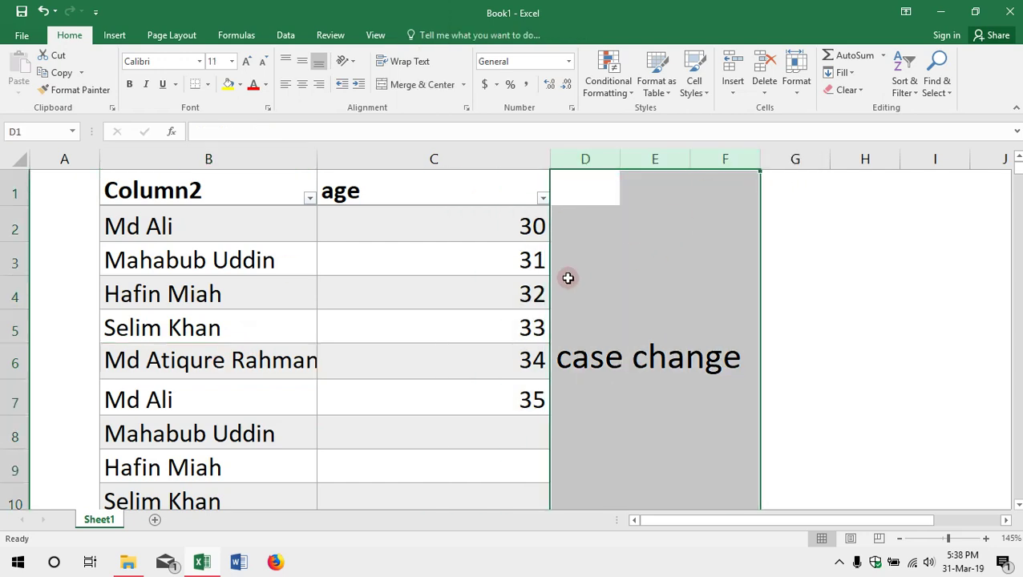
{"action": "left_click", "coordinate": [473, 301]}
{"action": "left_click_drag", "start_coordinate": [491, 230], "coordinate": [491, 397]}
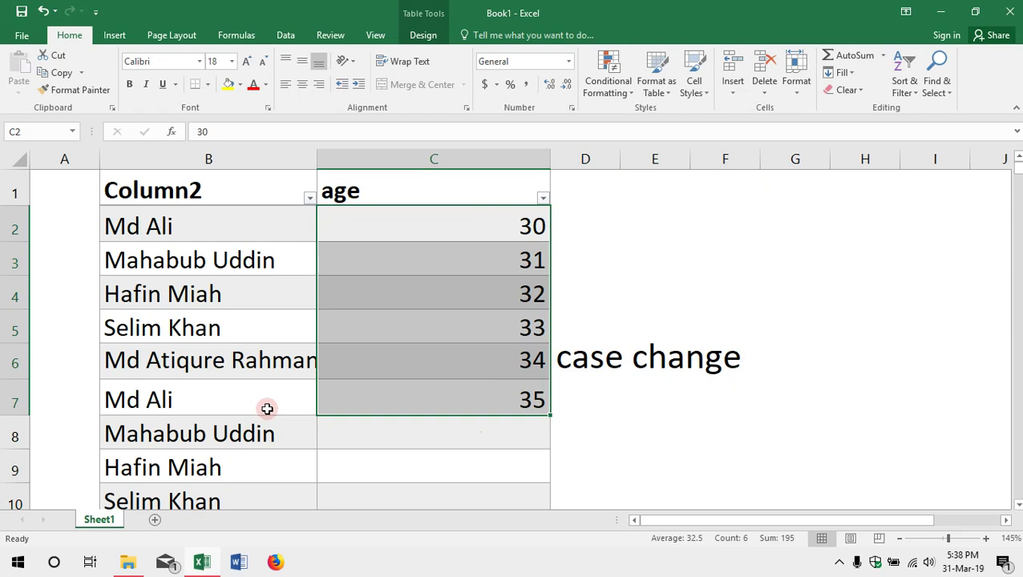
Step: Fill the age series down column C, then relabel C2, C3, C4 as lower, upper, proper
{"action": "mouse_move", "coordinate": [457, 409]}
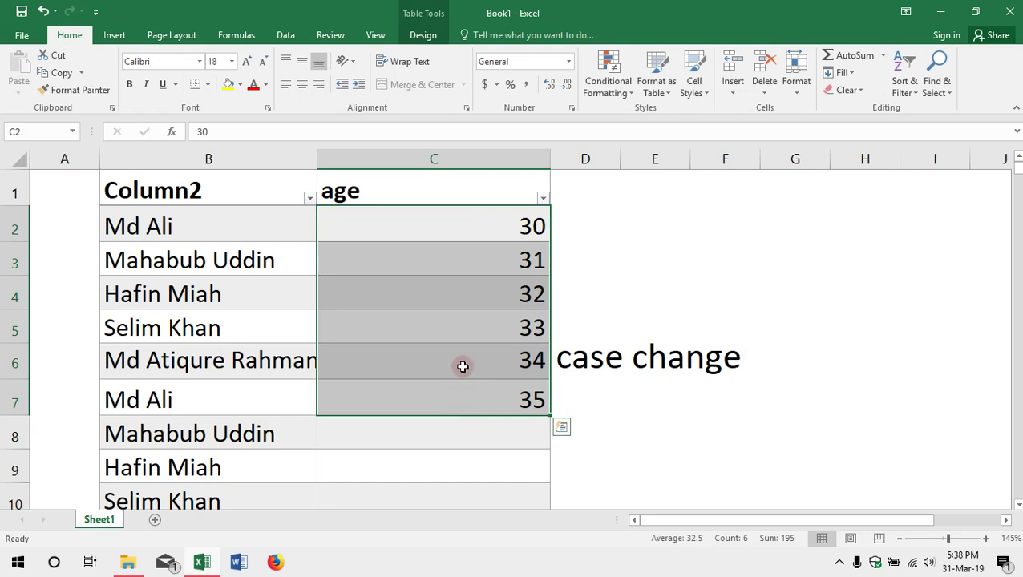
{"action": "double_click", "coordinate": [551, 415]}
{"action": "left_click", "coordinate": [420, 242]}
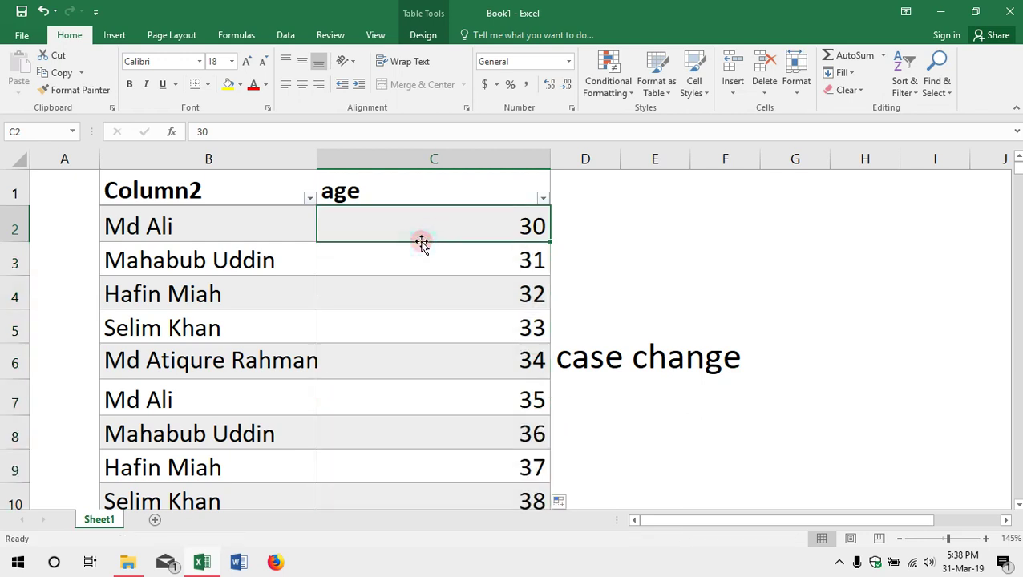
{"action": "type", "text": "lower"}
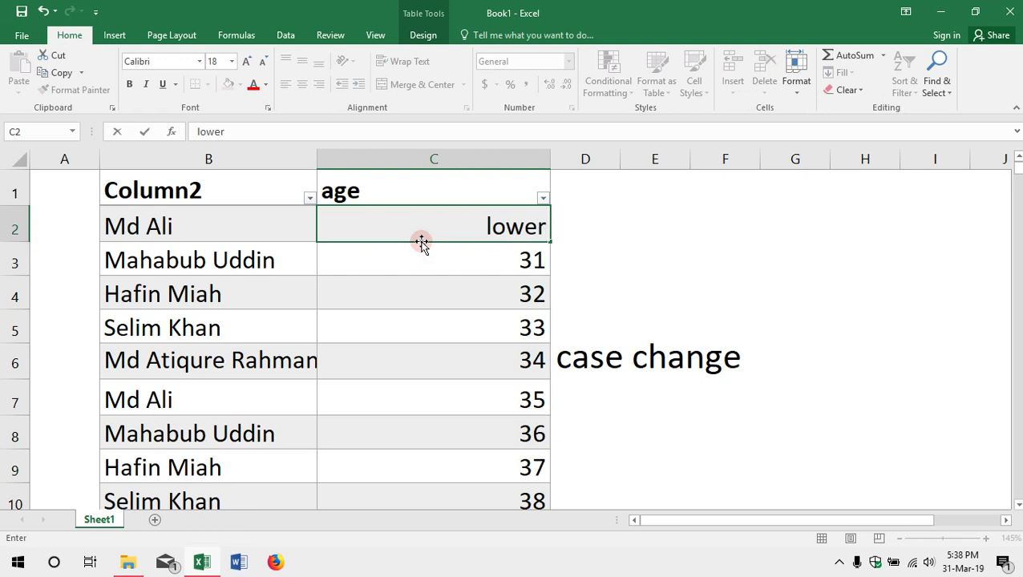
{"action": "key", "text": "Return"}
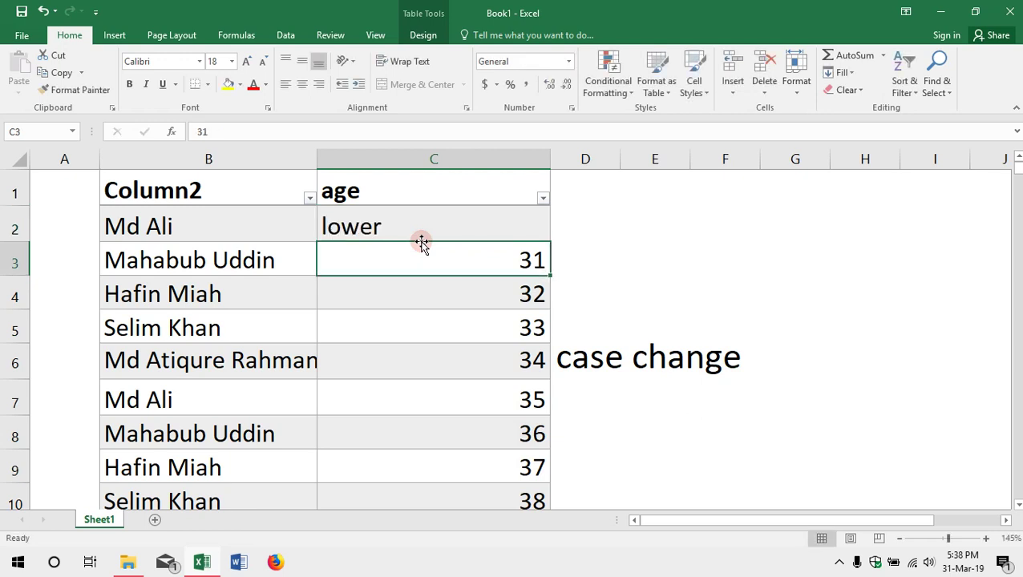
{"action": "type", "text": "uppper"}
{"action": "key", "text": "BackSpace"}
{"action": "key", "text": "BackSpace"}
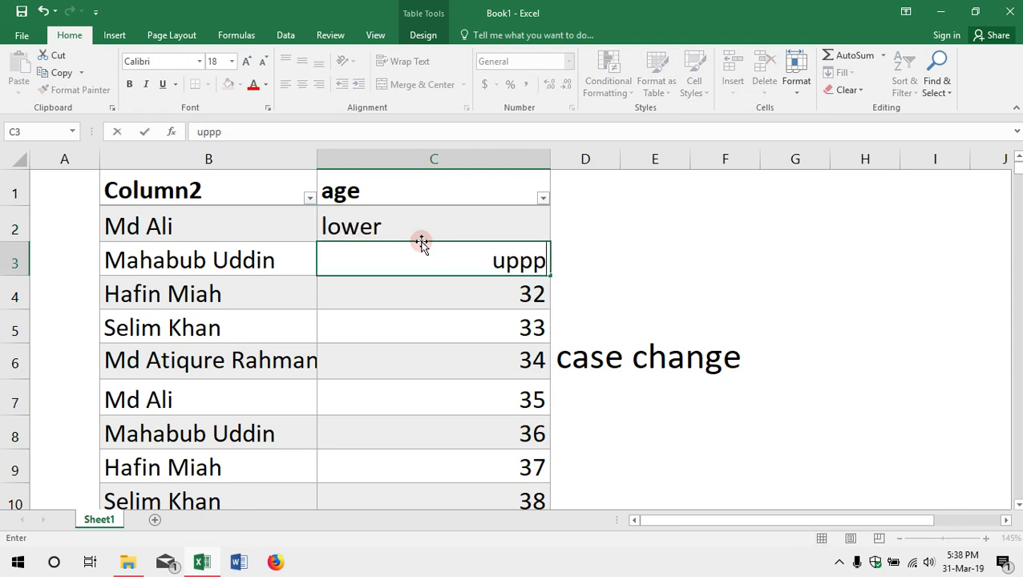
{"action": "key", "text": "BackSpace"}
{"action": "type", "text": "er"}
{"action": "key", "text": "Return"}
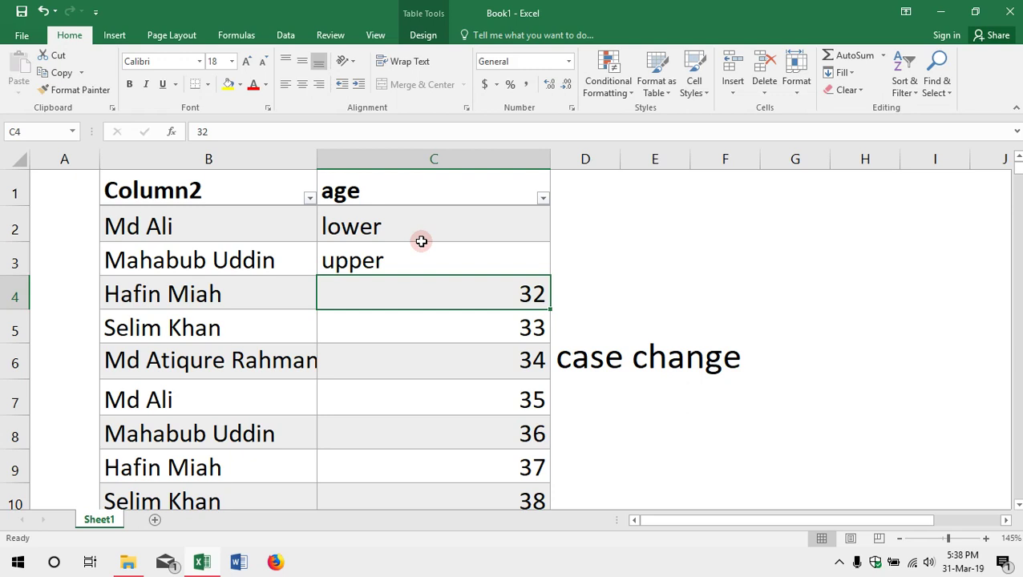
{"action": "type", "text": "pro"}
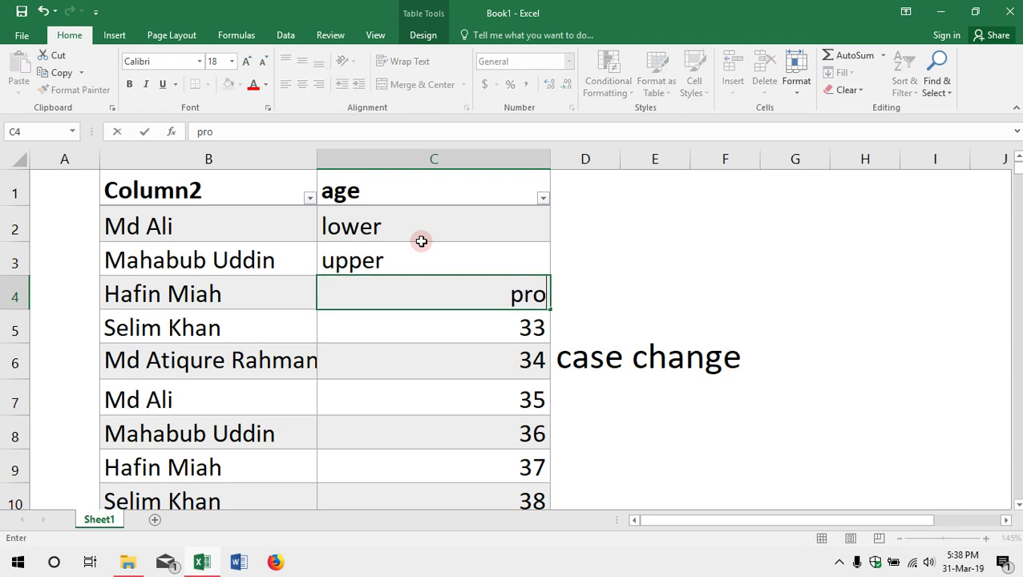
{"action": "type", "text": "per"}
{"action": "key", "text": "Return"}
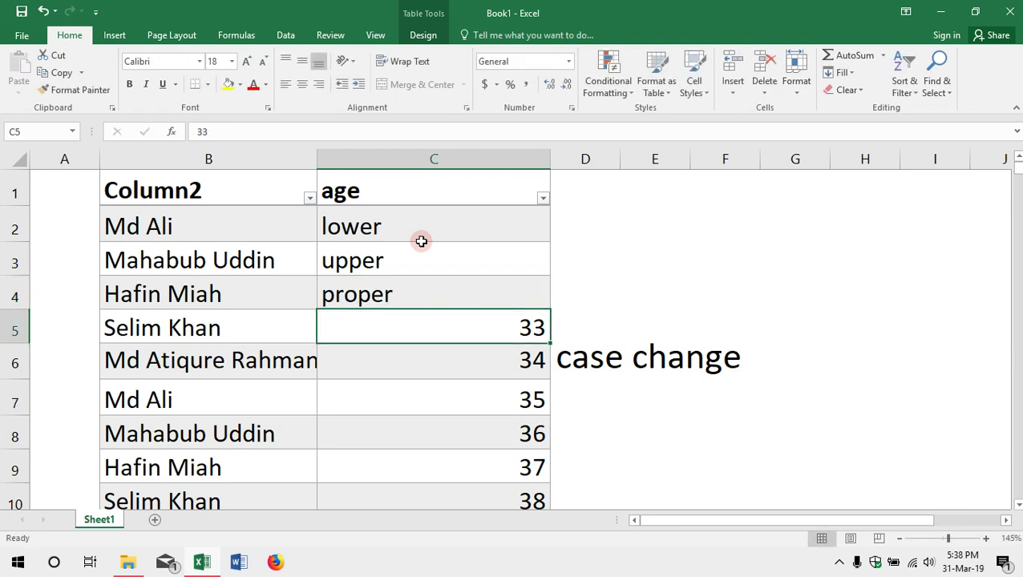